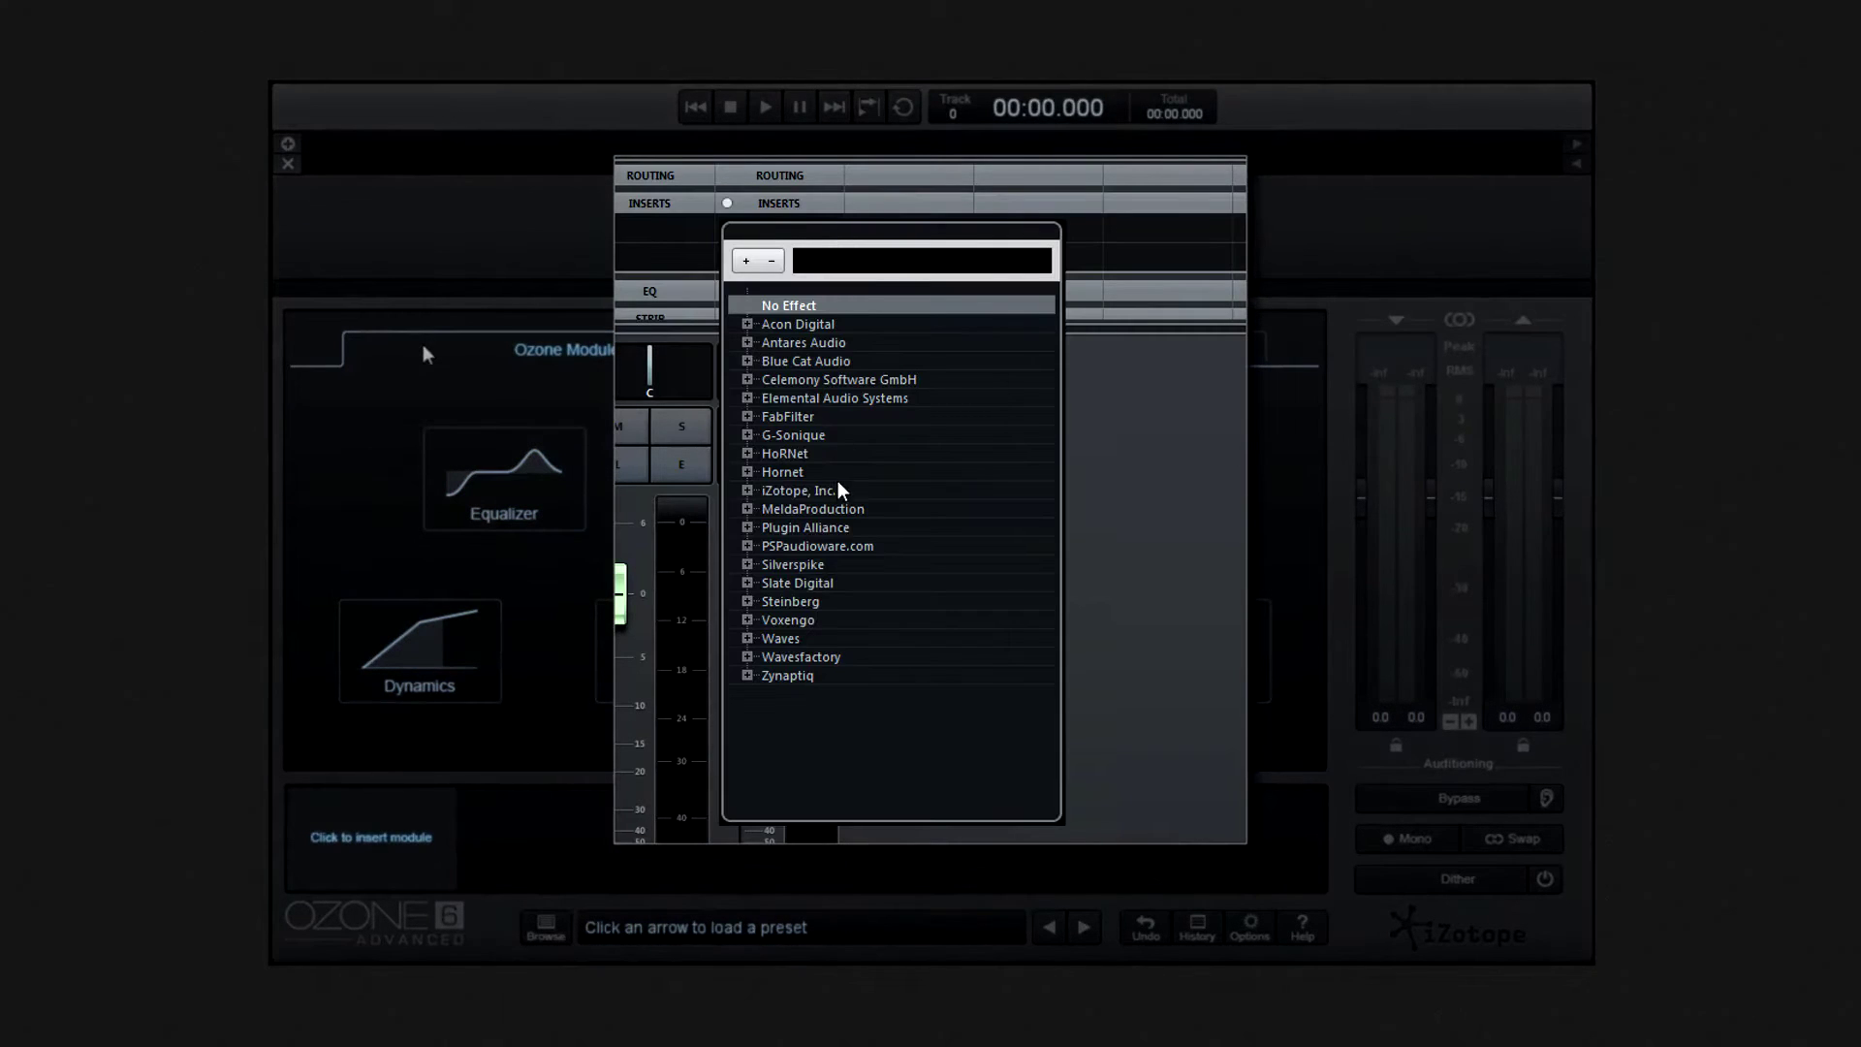
# Expand the iZotope, Inc. folder in the insert plug-in list to show its Ozone plug-ins.
pyautogui.click(747, 491)
# Browse plug-ins by manufacturer (iZotope, VBC, Unknown, BC FreqAnalyst 2), then view plug-in folder settings.
pyautogui.scroll(-4, 1031, 515)
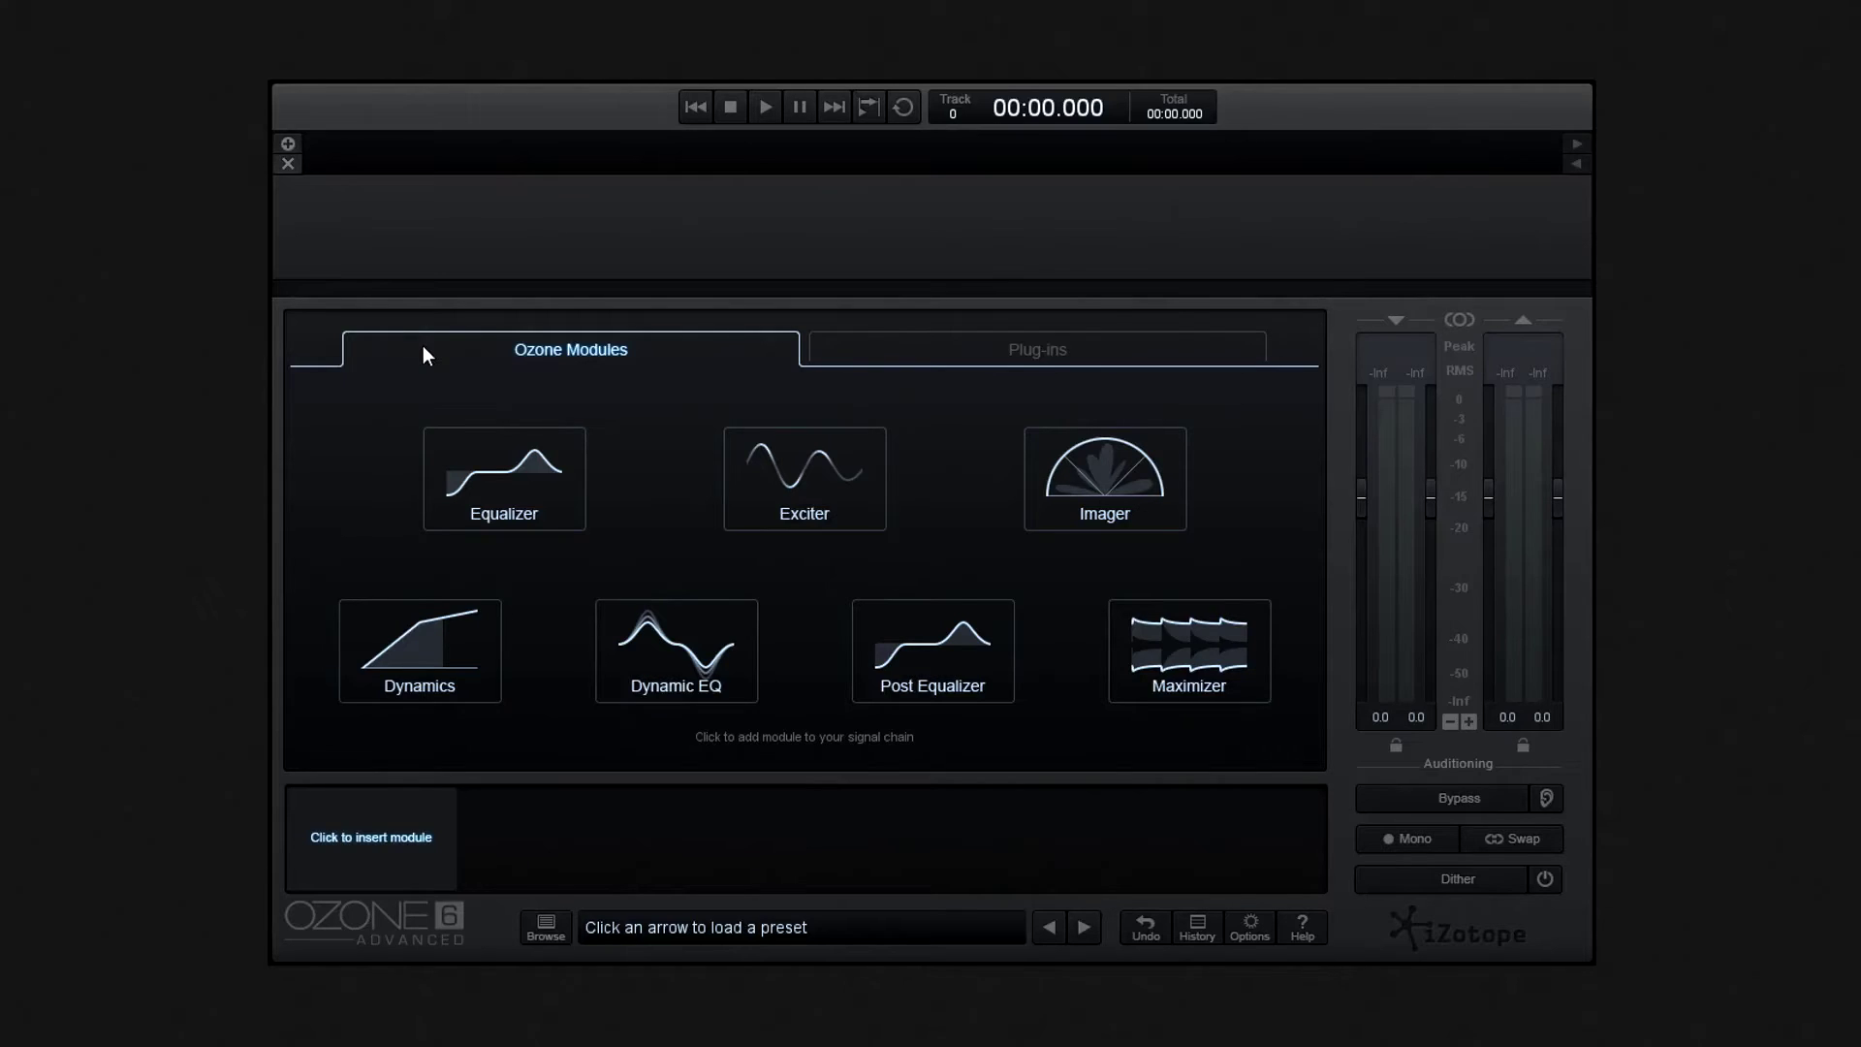
pyautogui.click(1054, 346)
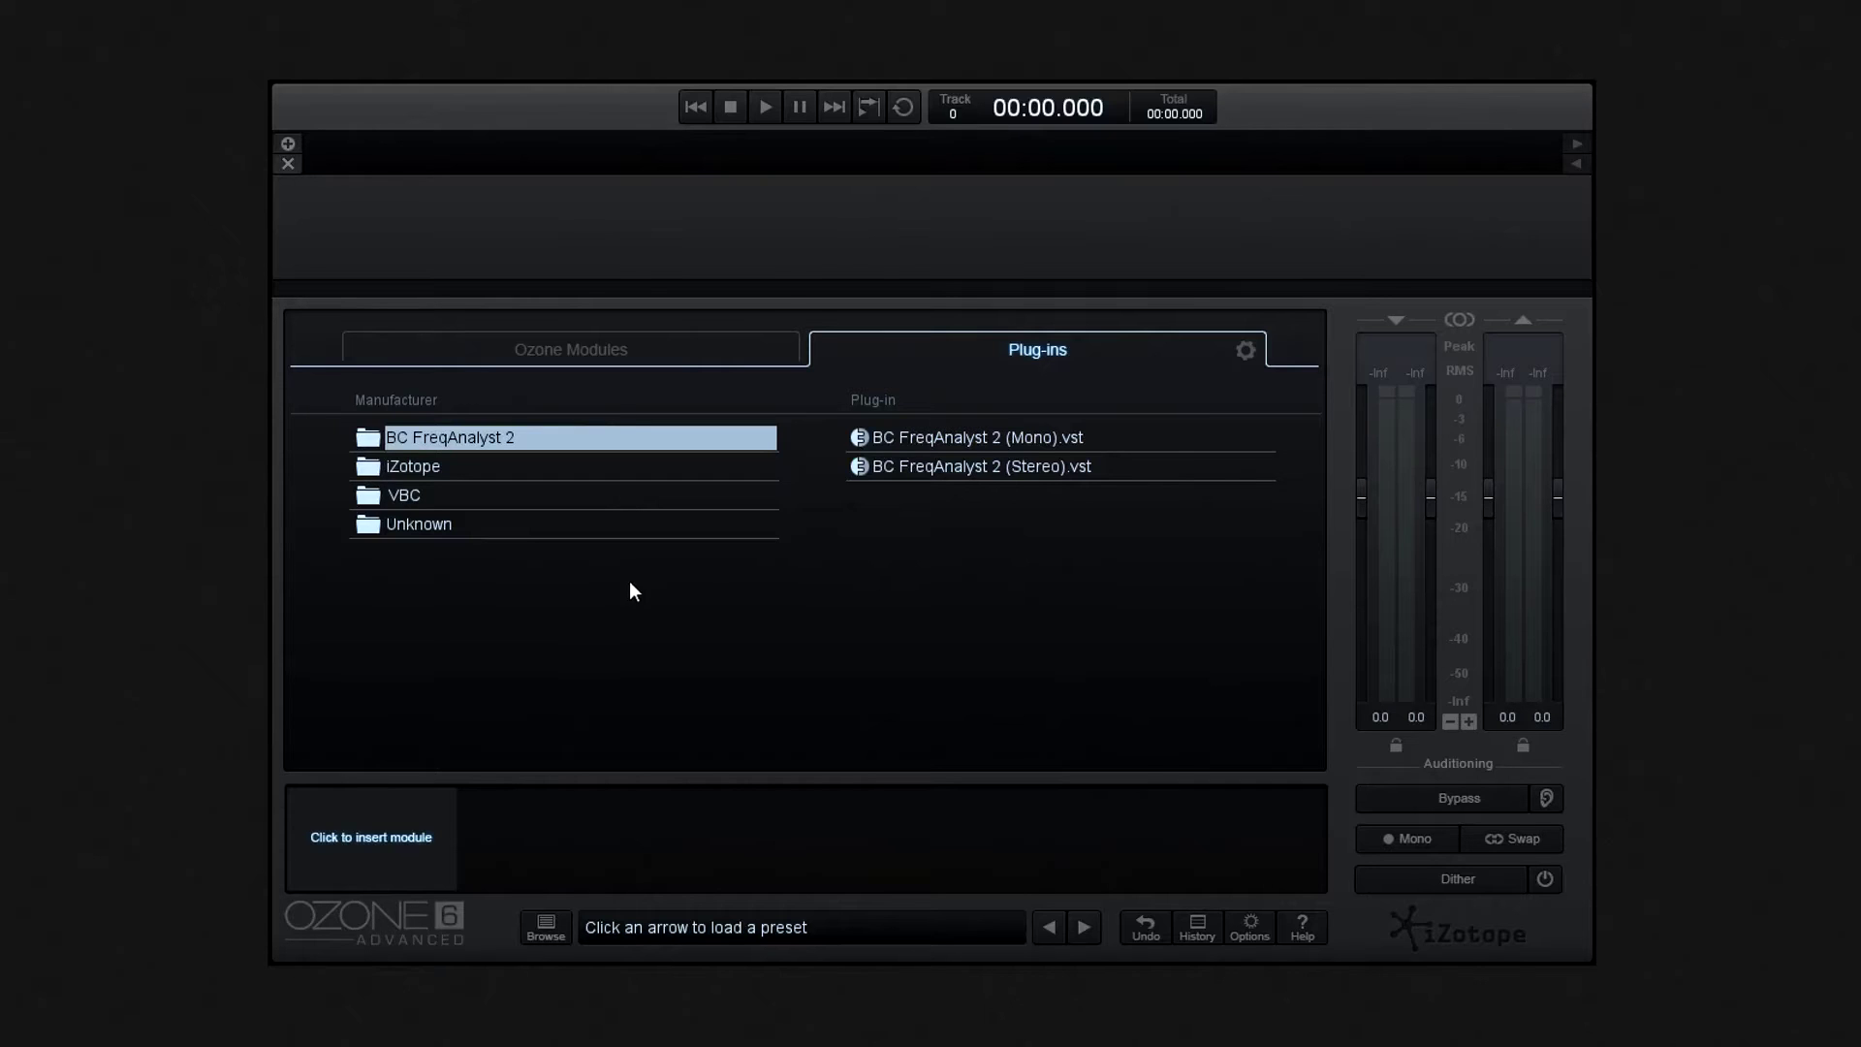
pyautogui.click(555, 467)
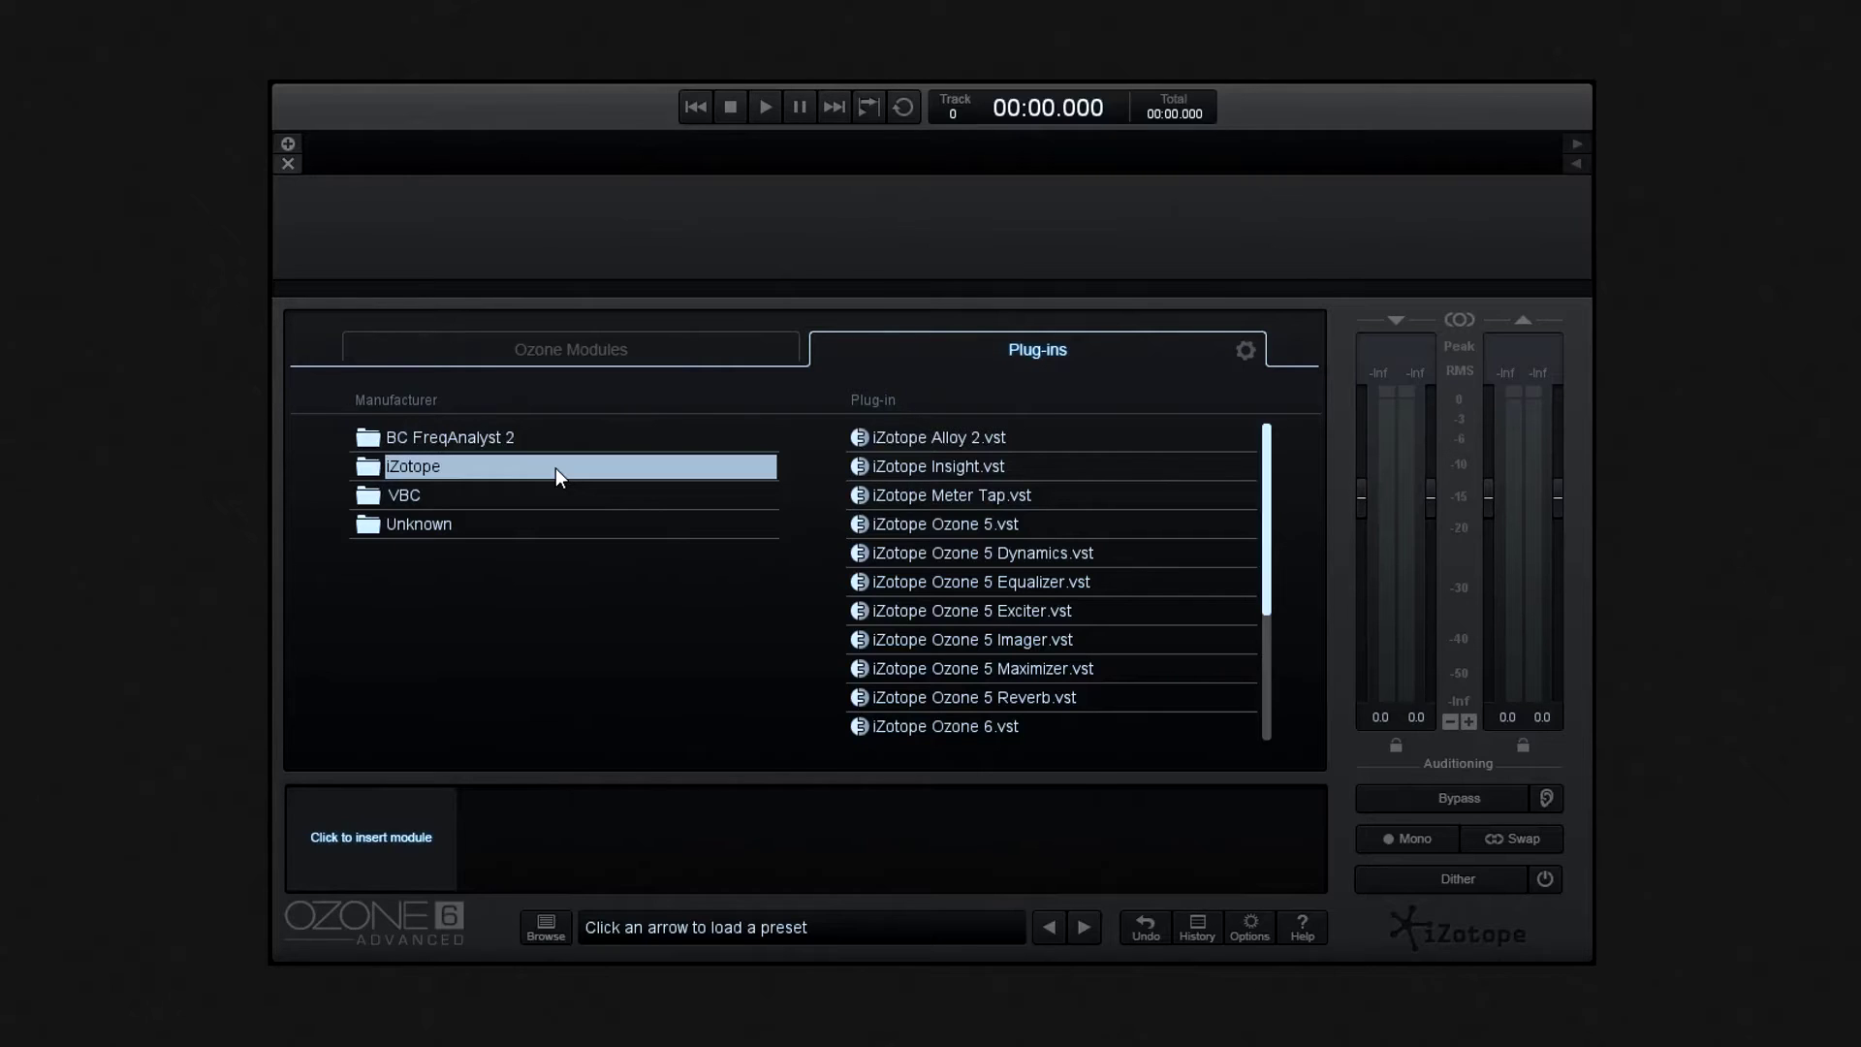
pyautogui.click(580, 488)
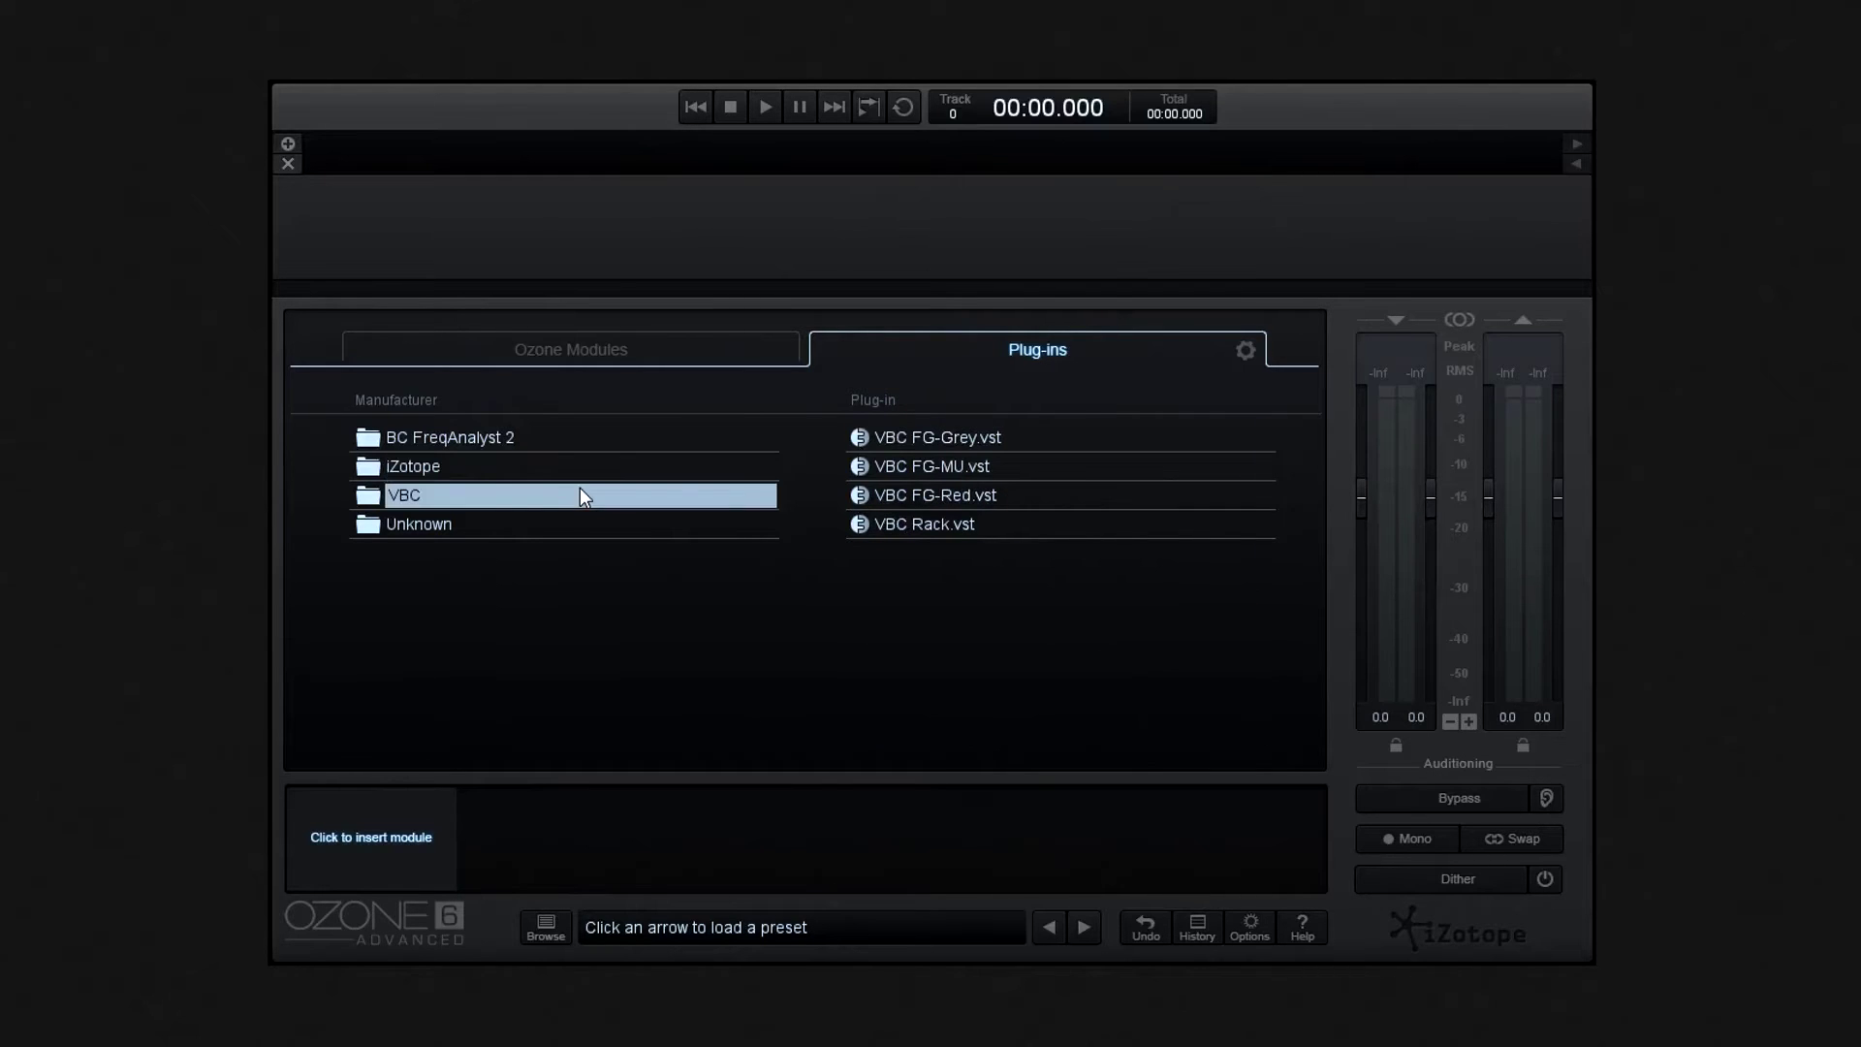
pyautogui.click(606, 531)
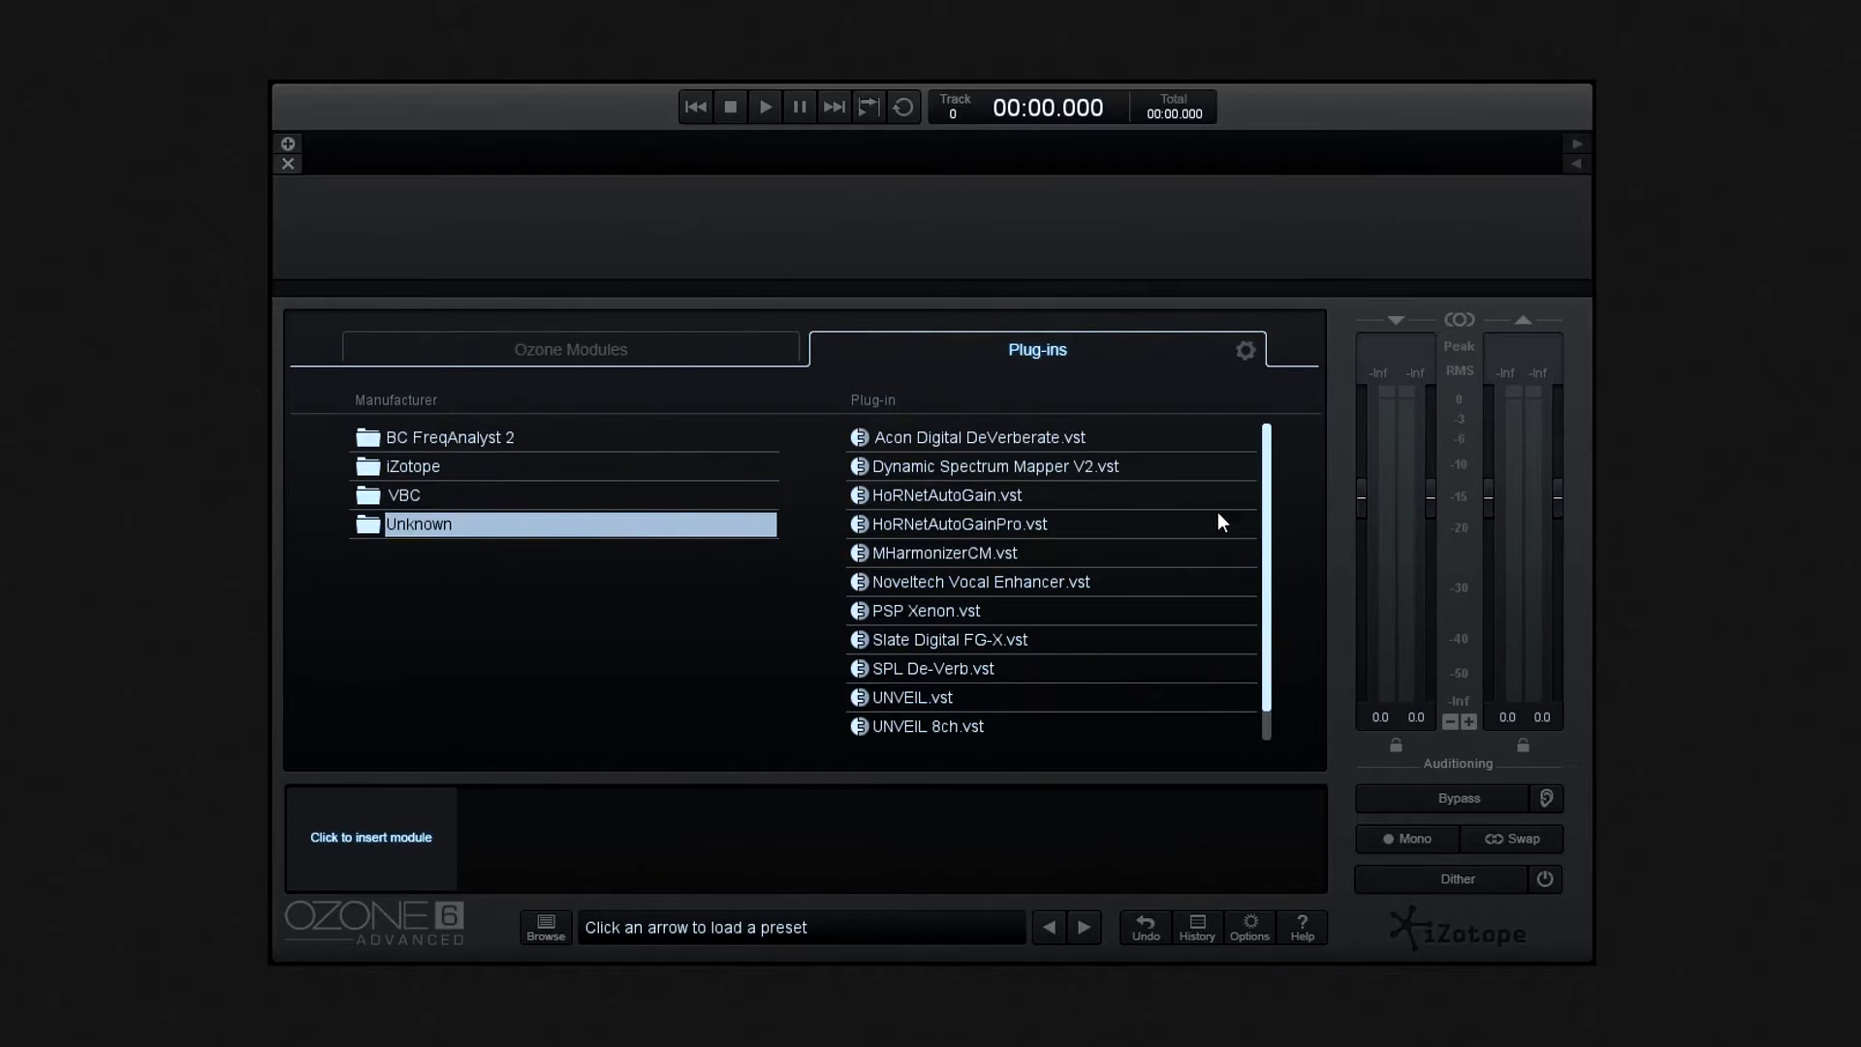
pyautogui.scroll(-1, 1264, 475)
pyautogui.scroll(1, 1266, 473)
pyautogui.click(538, 436)
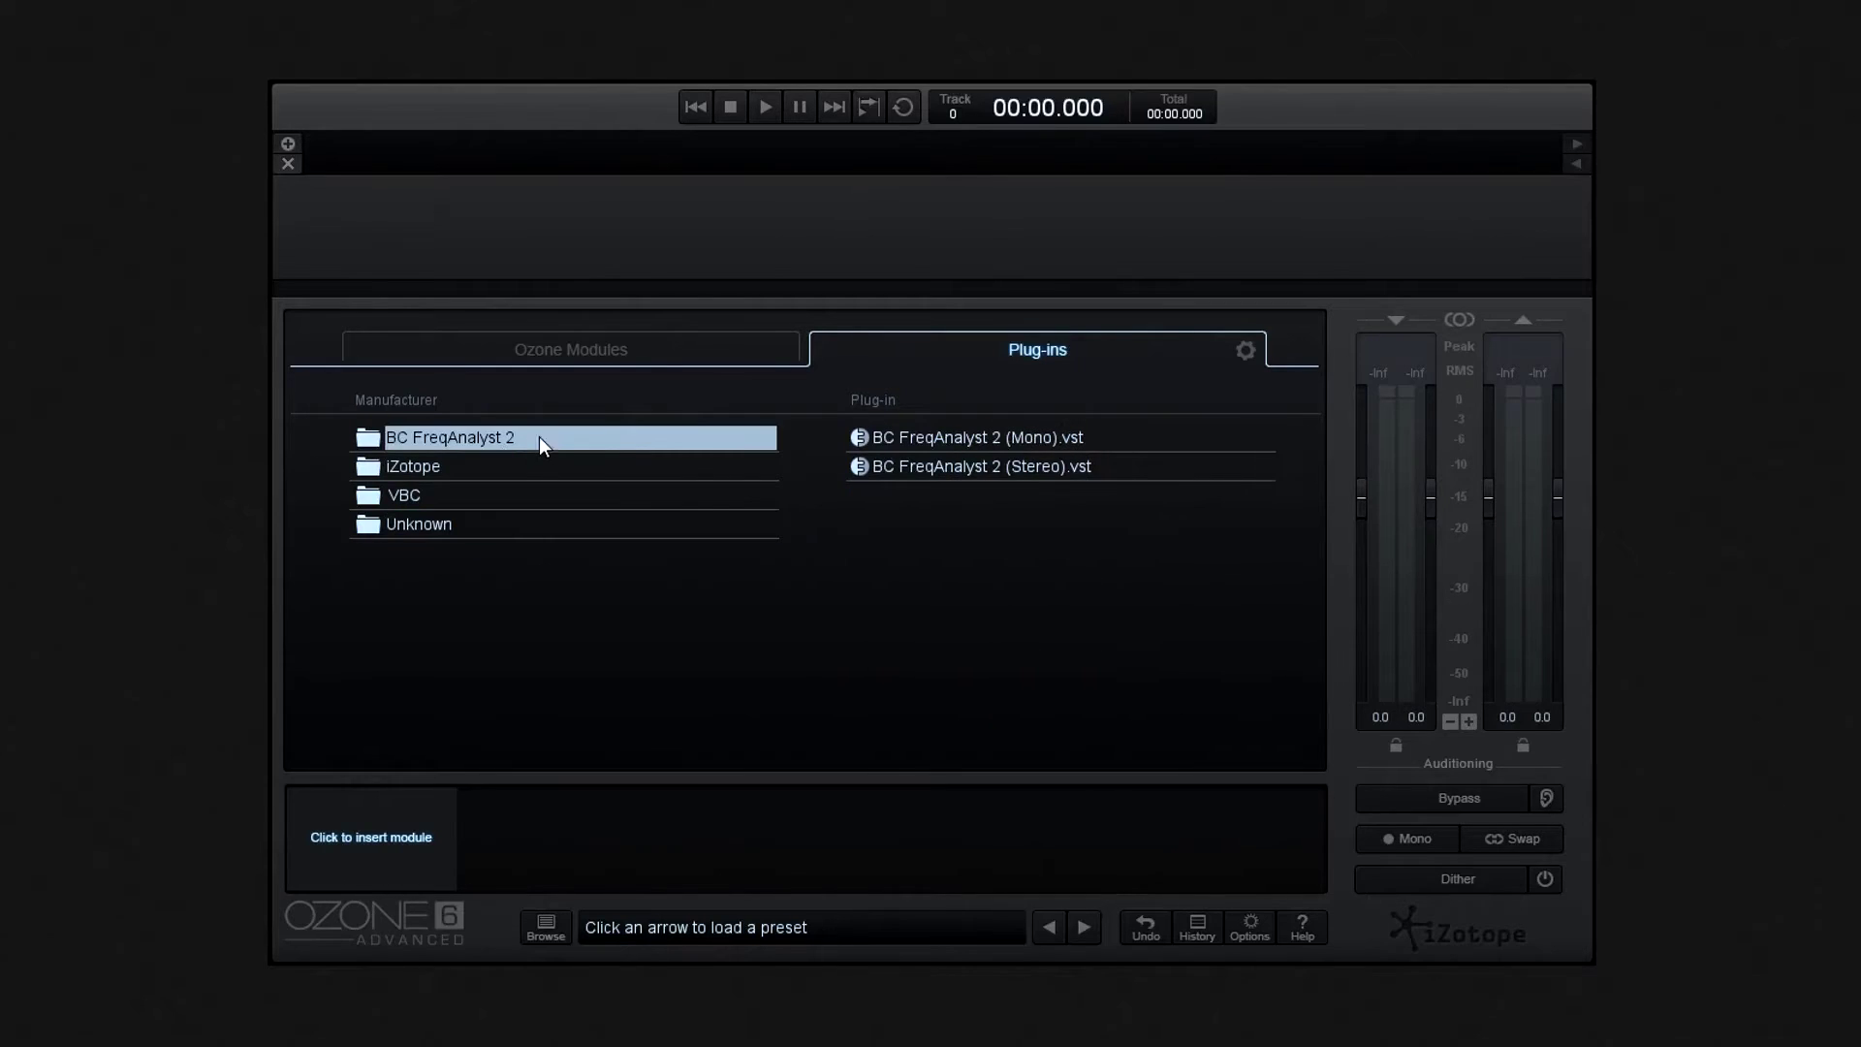
pyautogui.click(1243, 351)
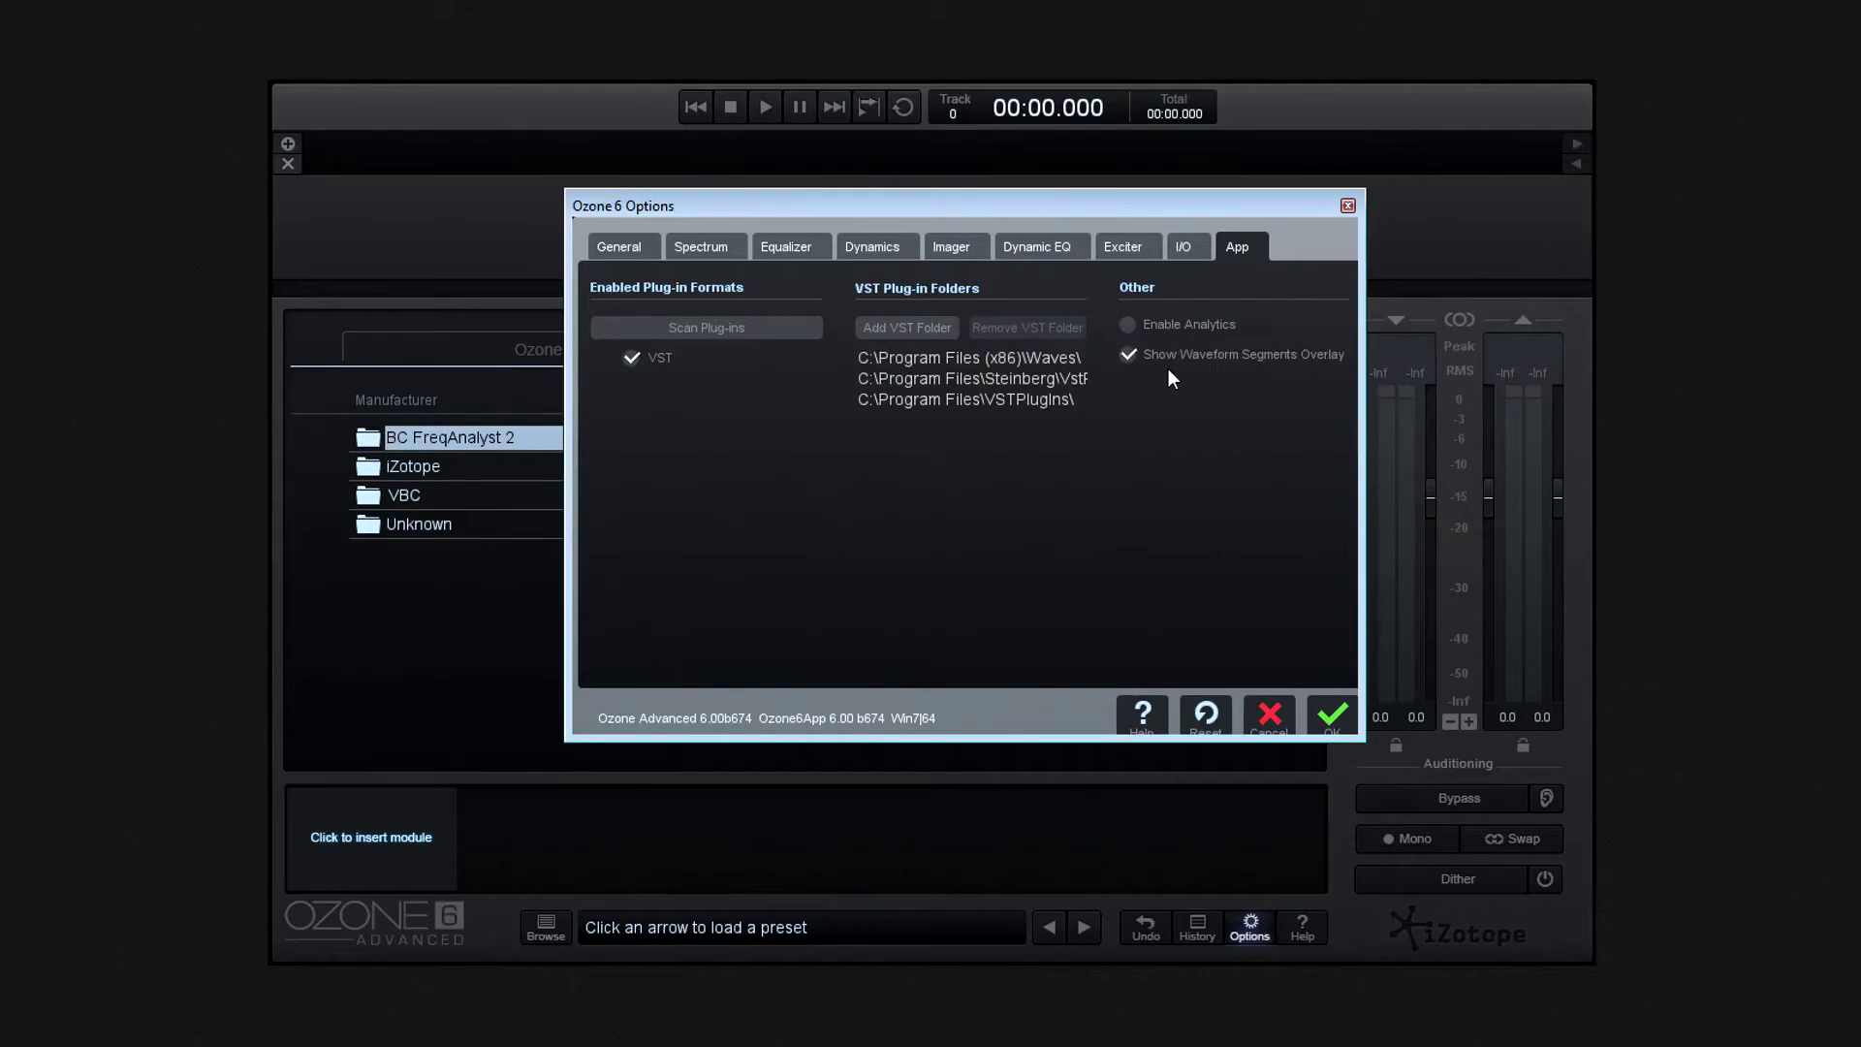
pyautogui.click(1271, 719)
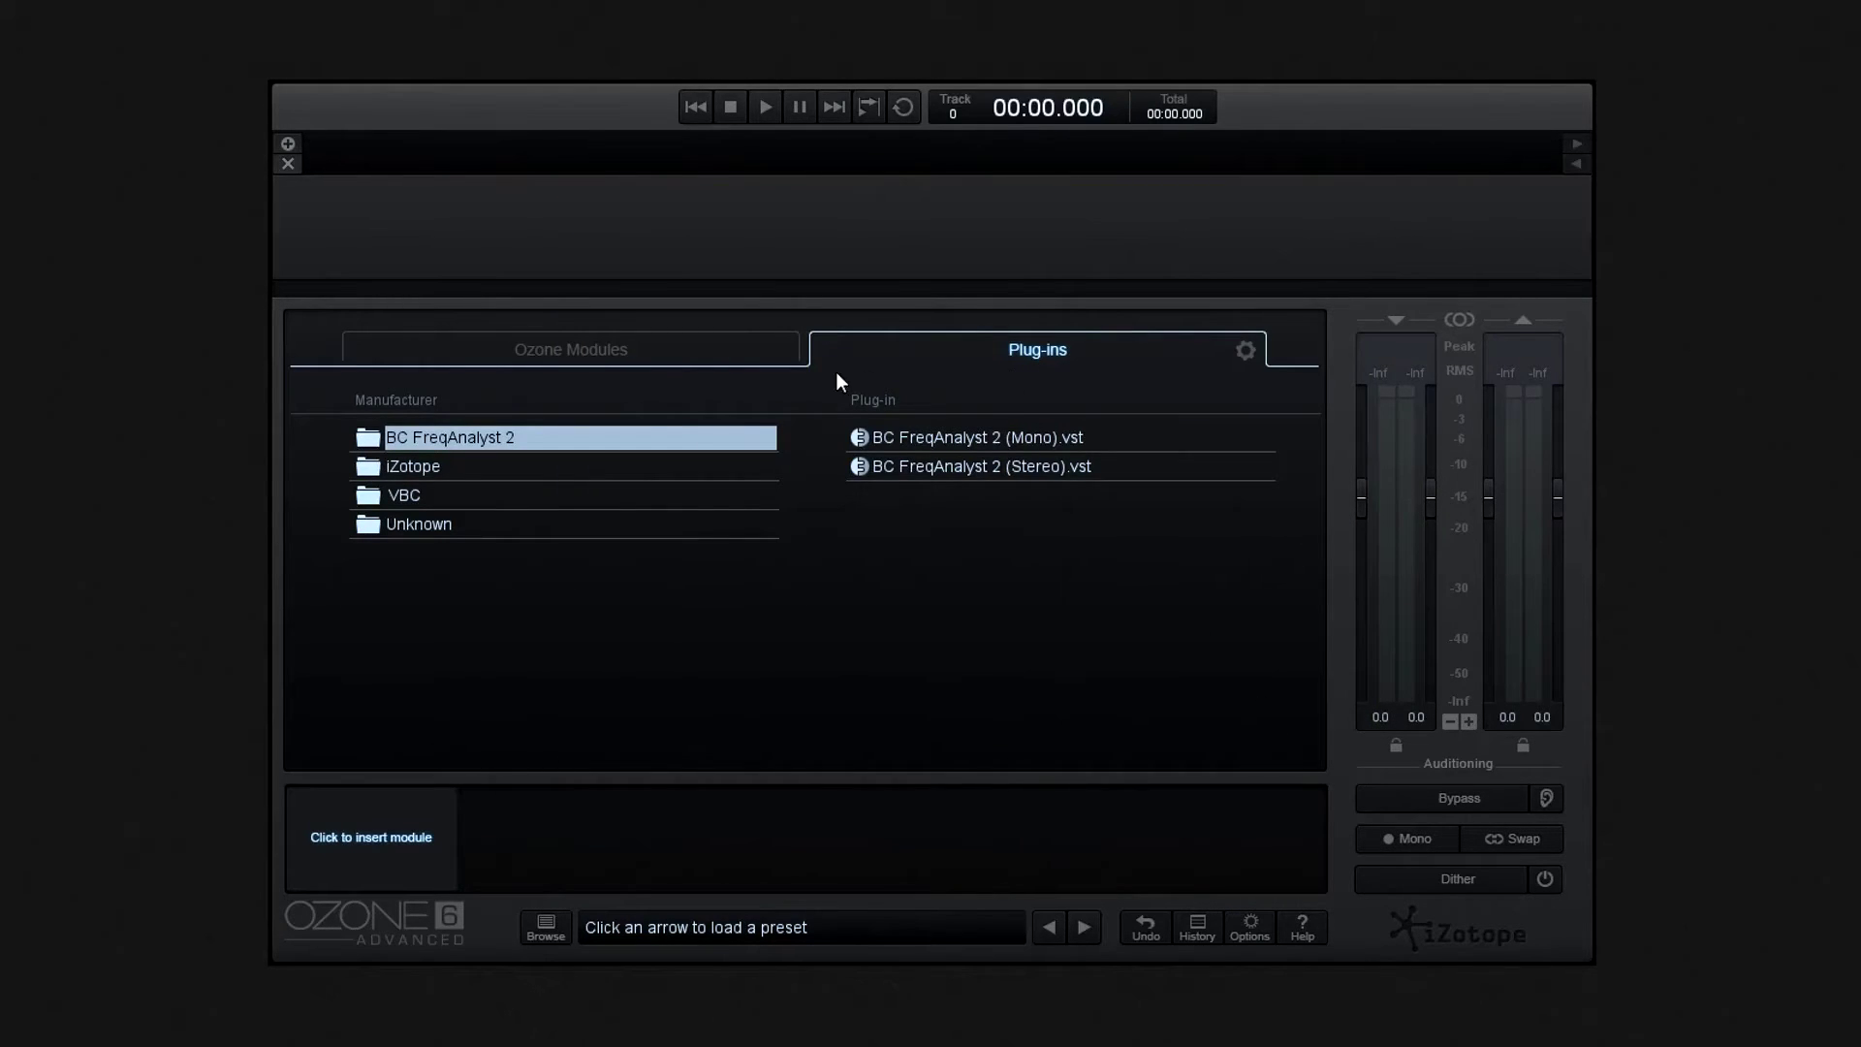
# Export All Those Promises.wav with dither enabled, then view the MBIT+ Dither settings.
pyautogui.click(627, 353)
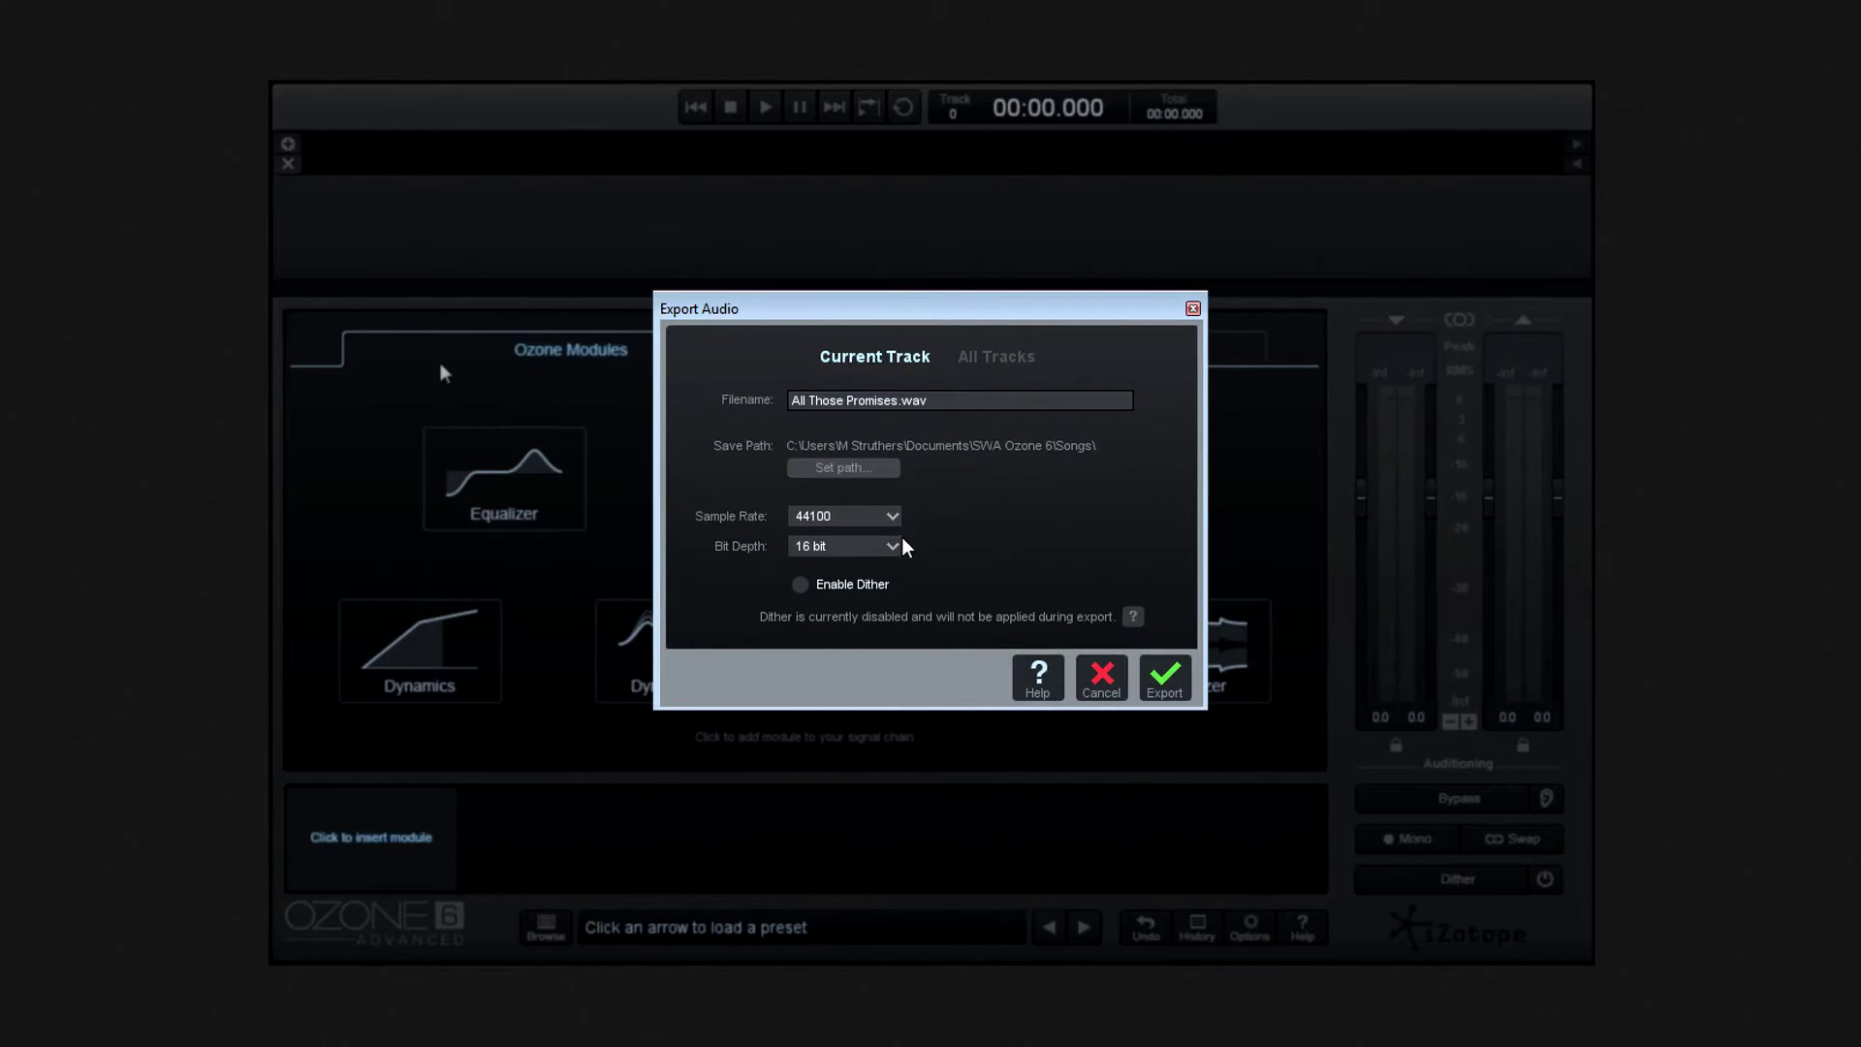
pyautogui.click(800, 585)
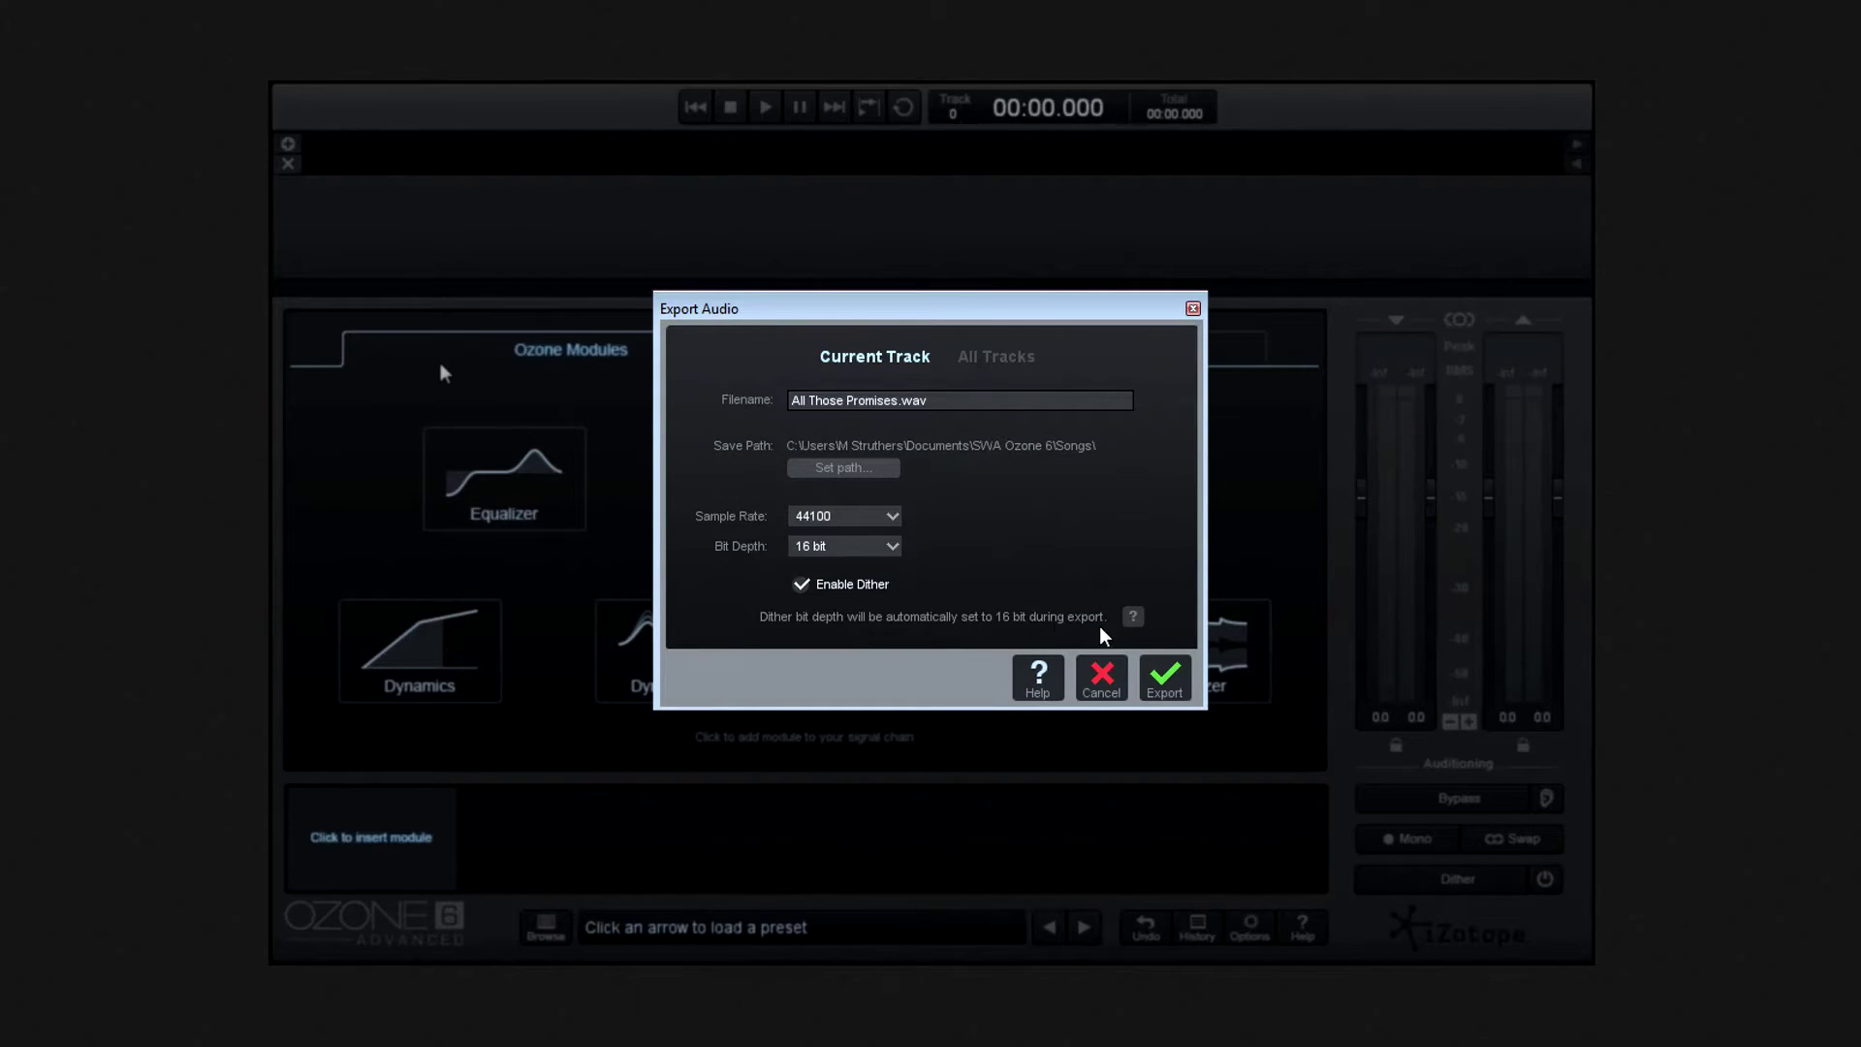
pyautogui.click(1165, 681)
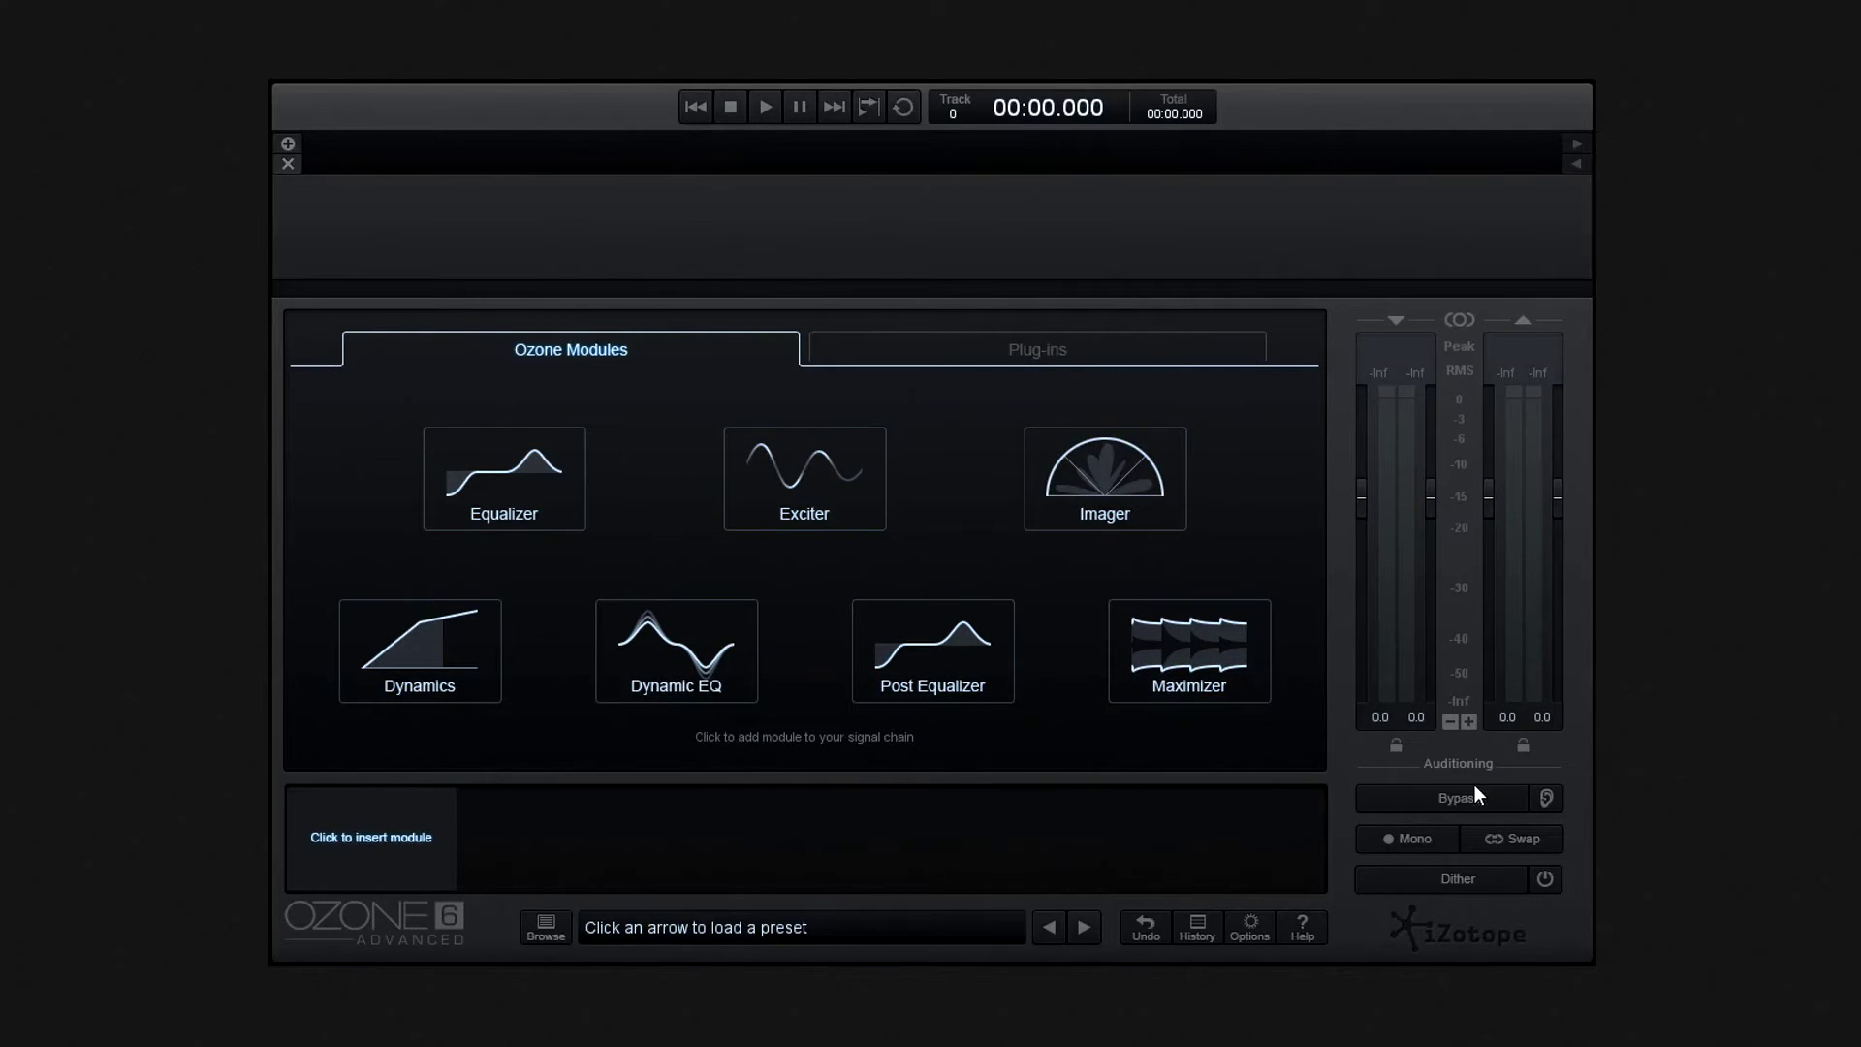
pyautogui.click(1544, 878)
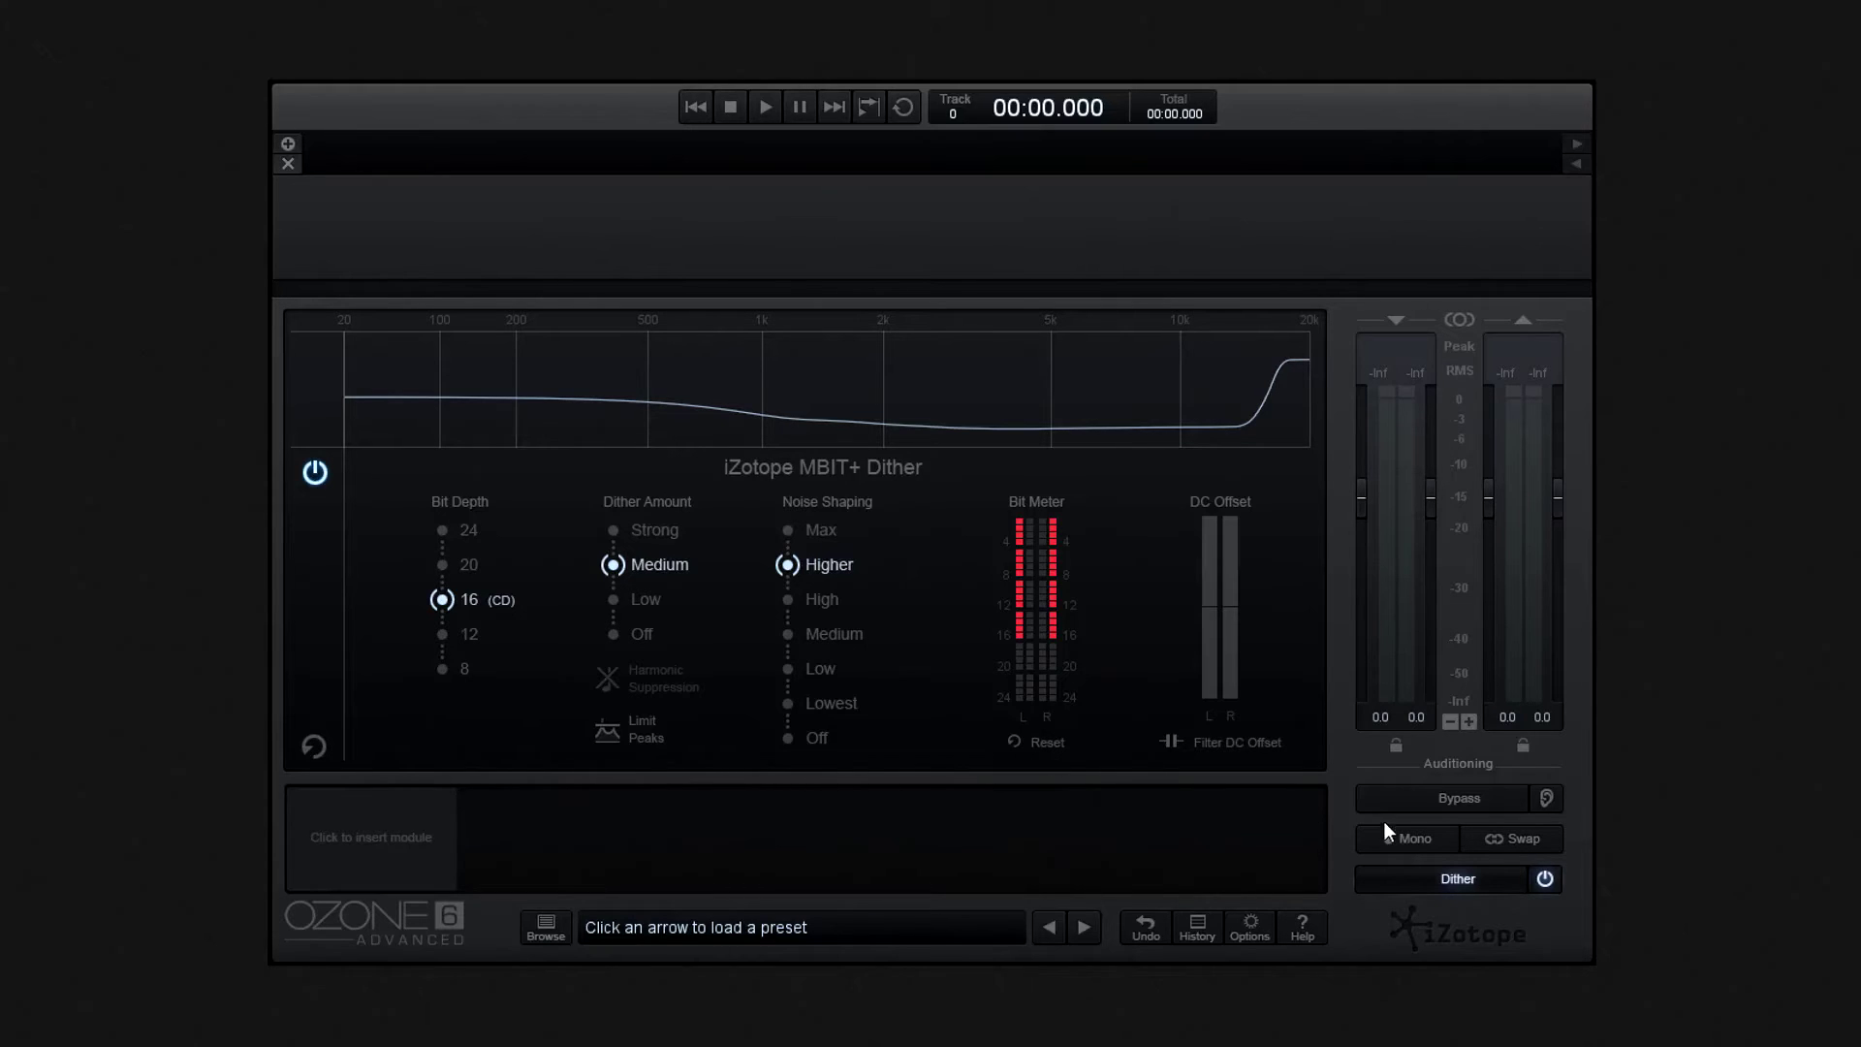
pyautogui.click(1544, 878)
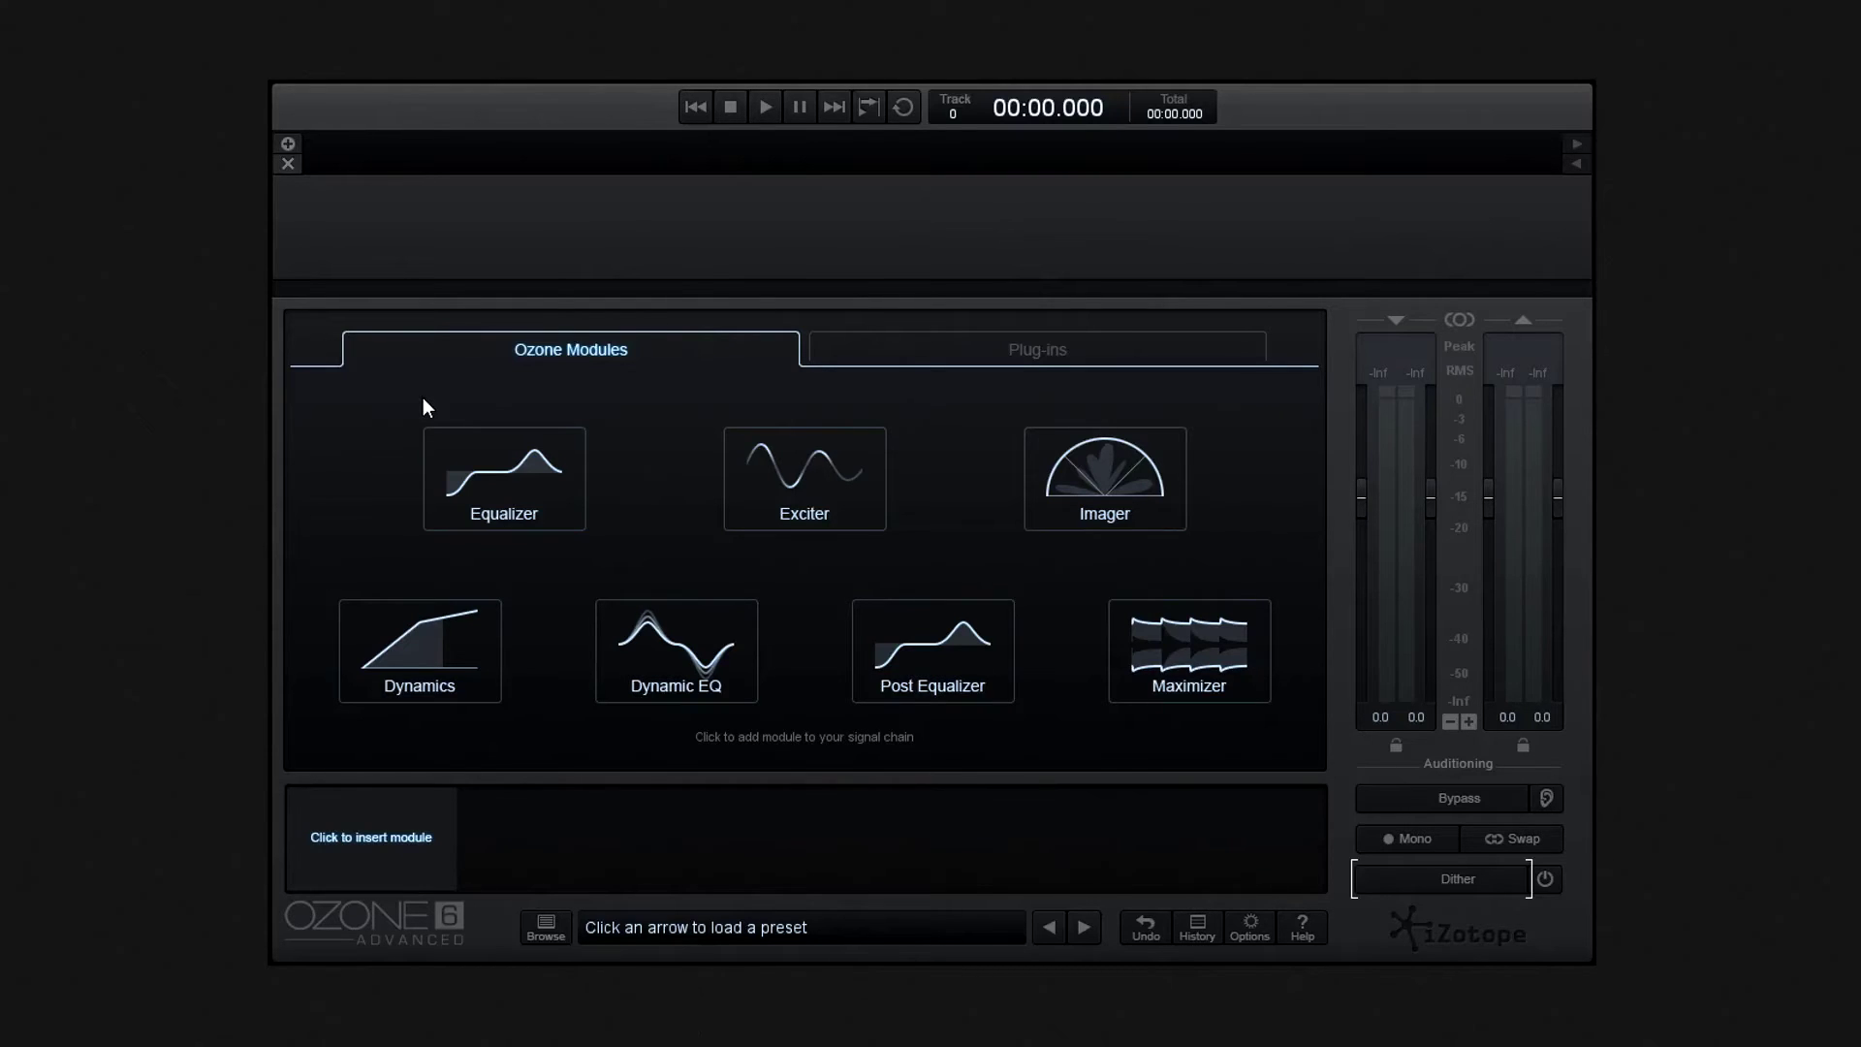
# Import Promises.wav from the Songs folder through the Import Audio Files dialog.
pyautogui.click(283, 74)
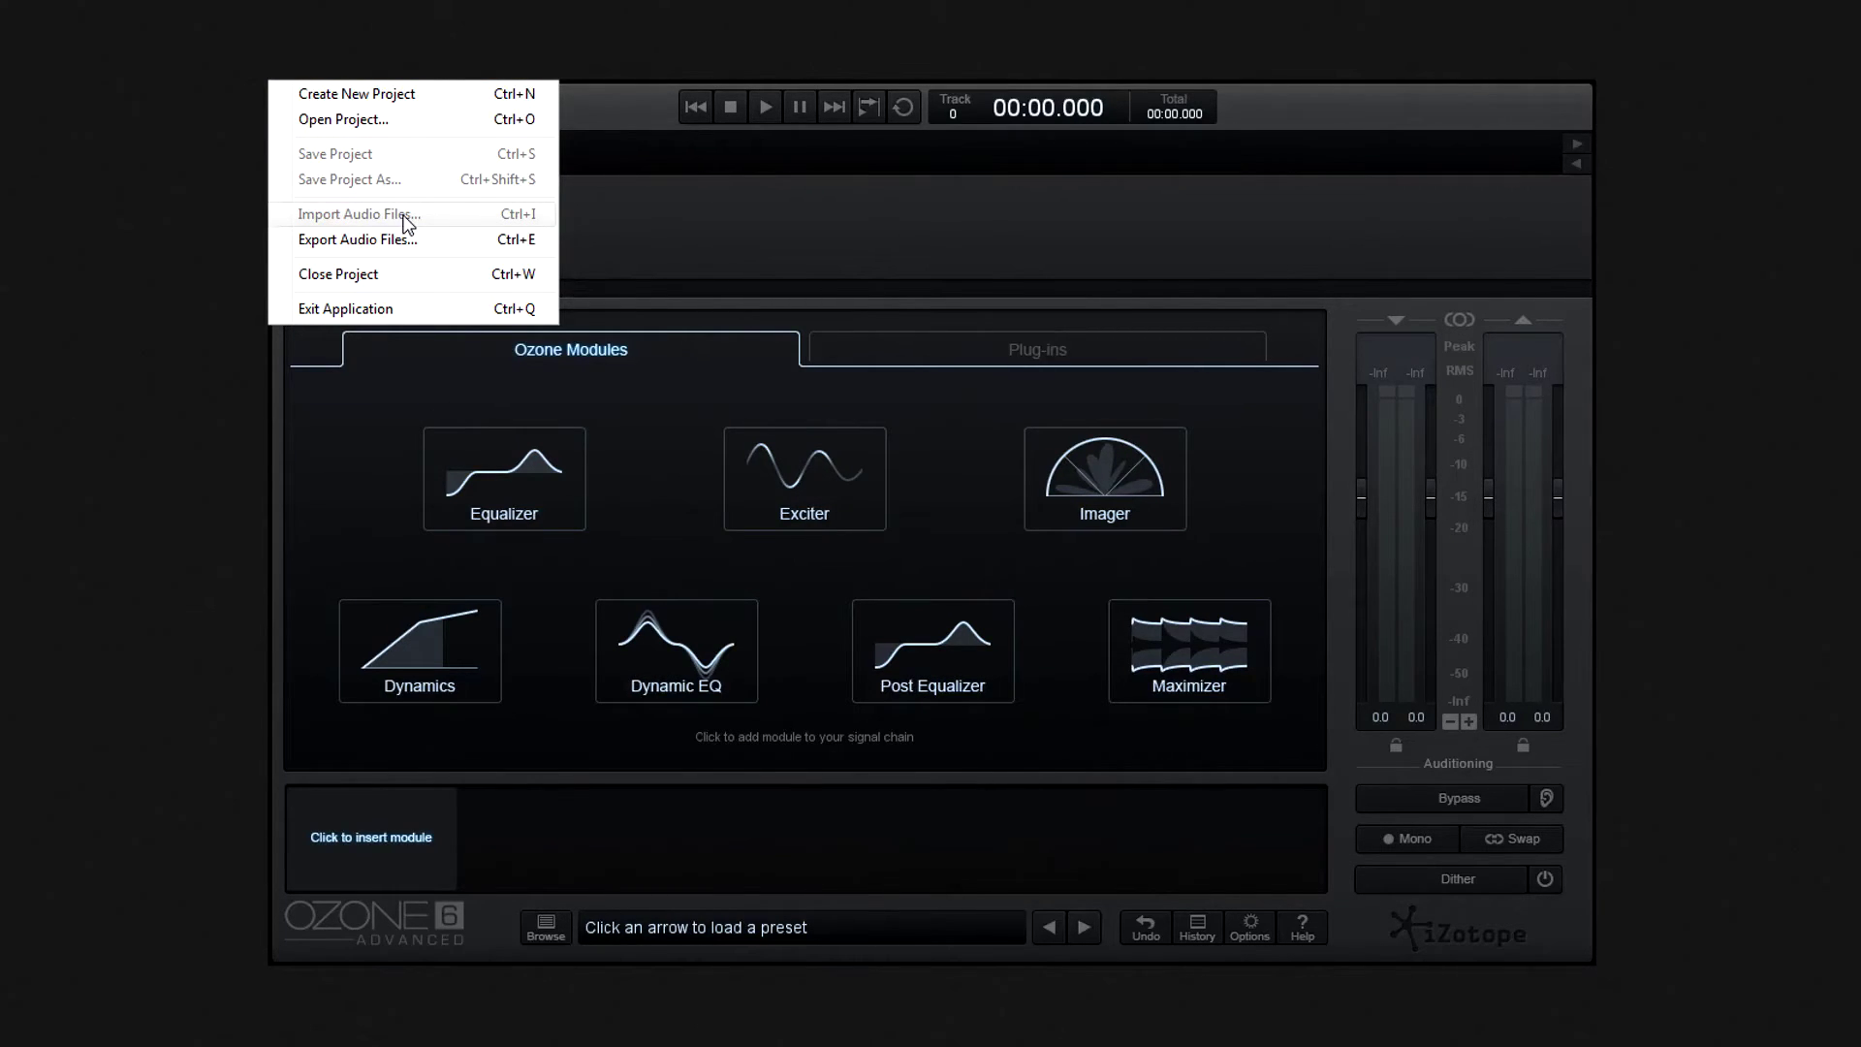
pyautogui.click(615, 237)
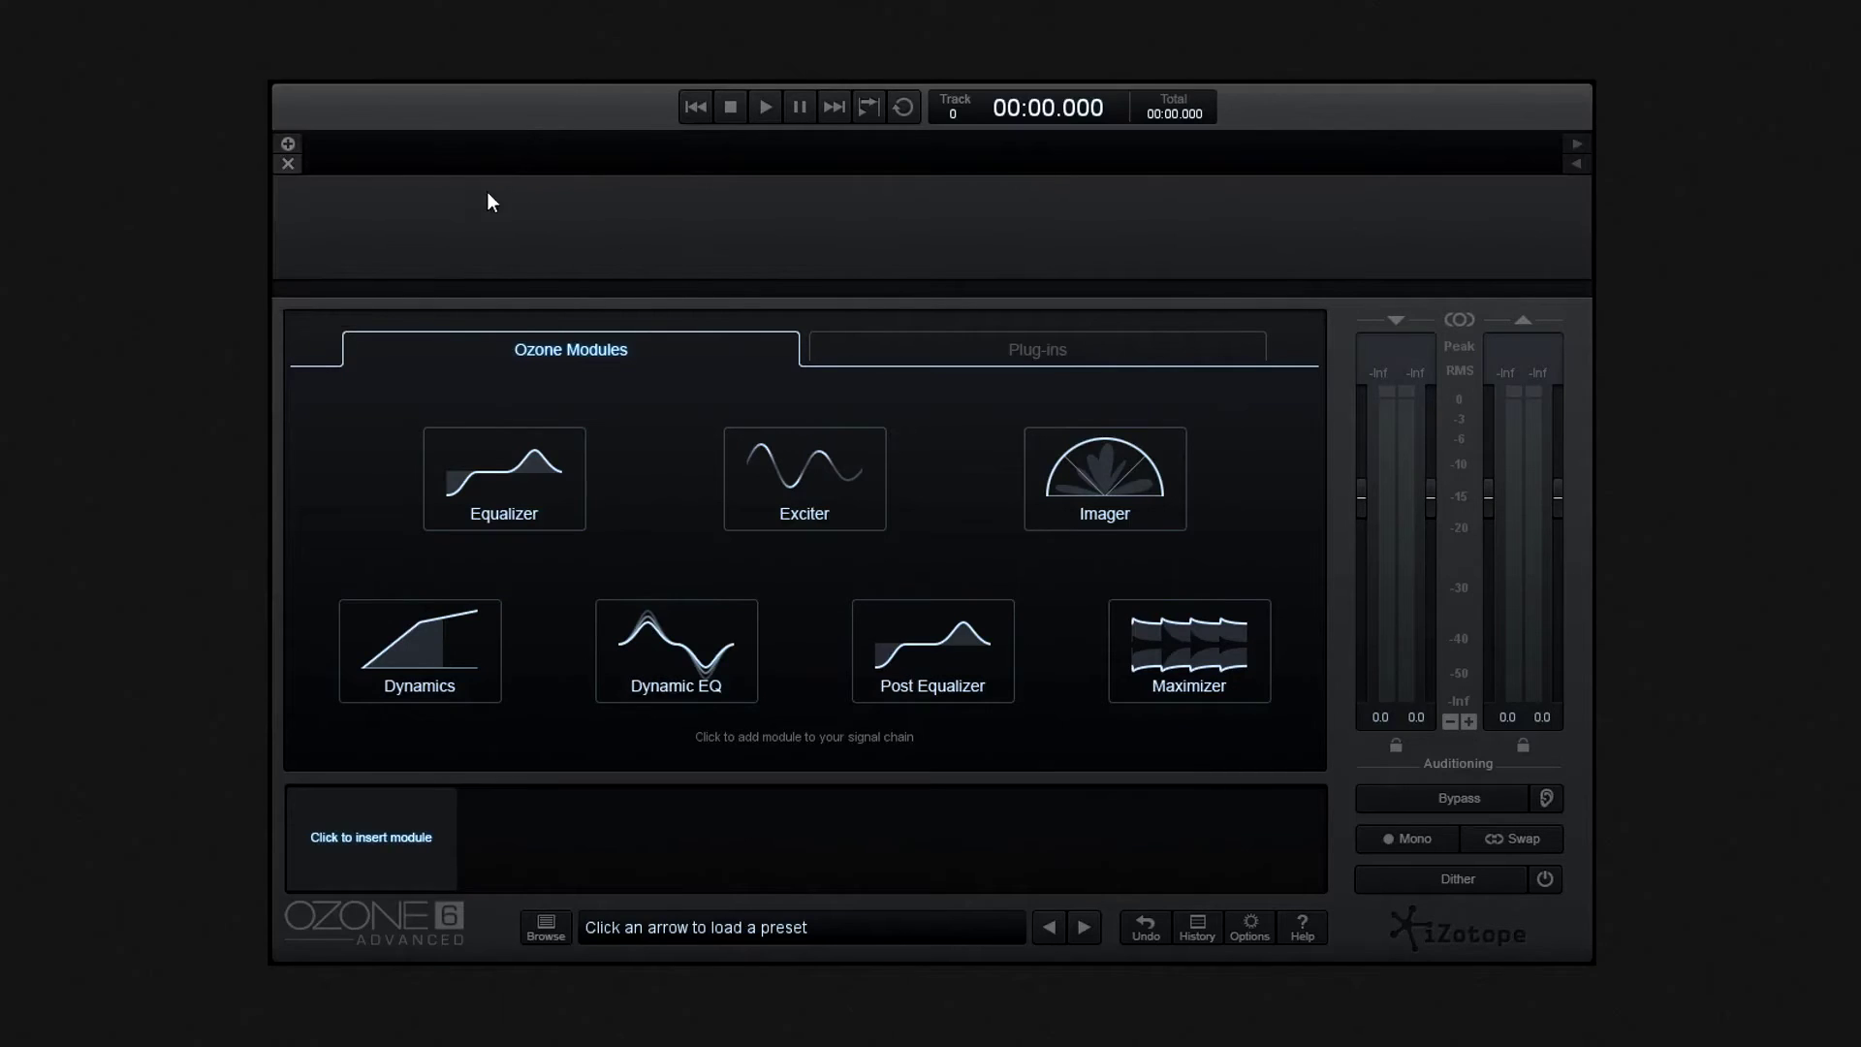
pyautogui.click(287, 147)
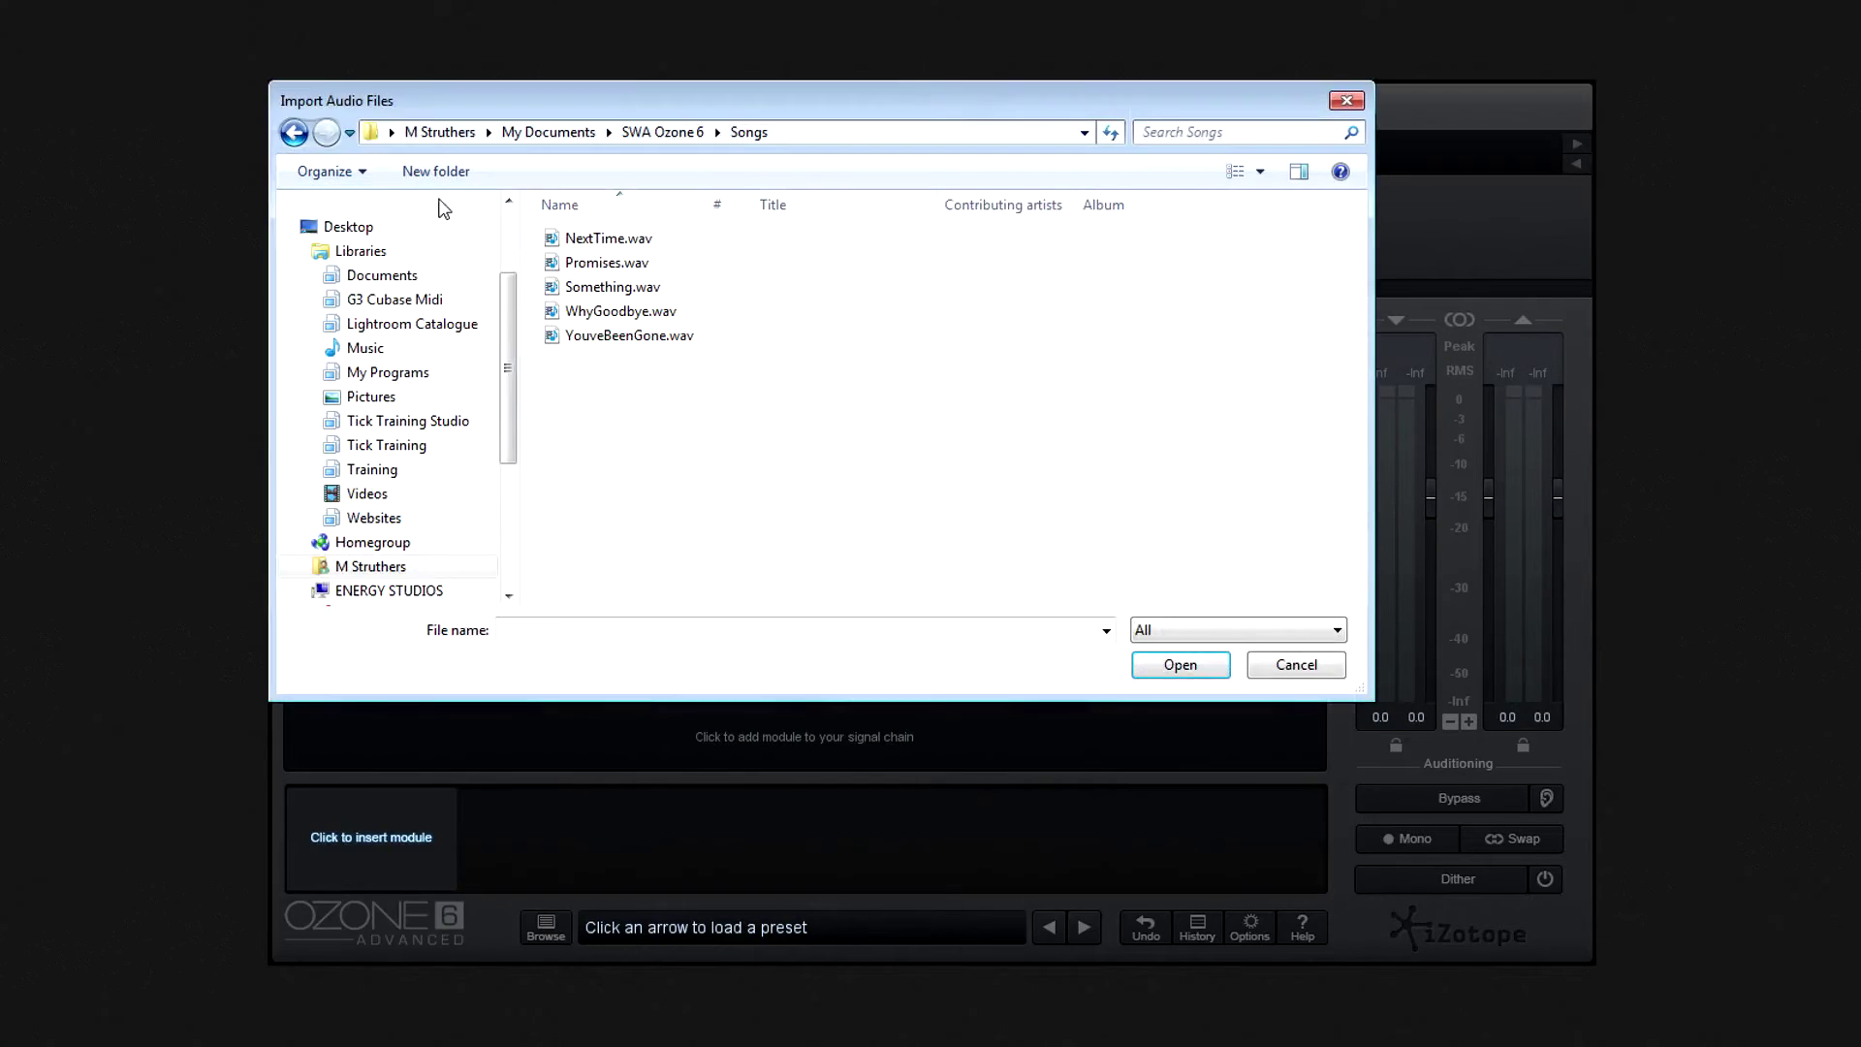
pyautogui.click(607, 263)
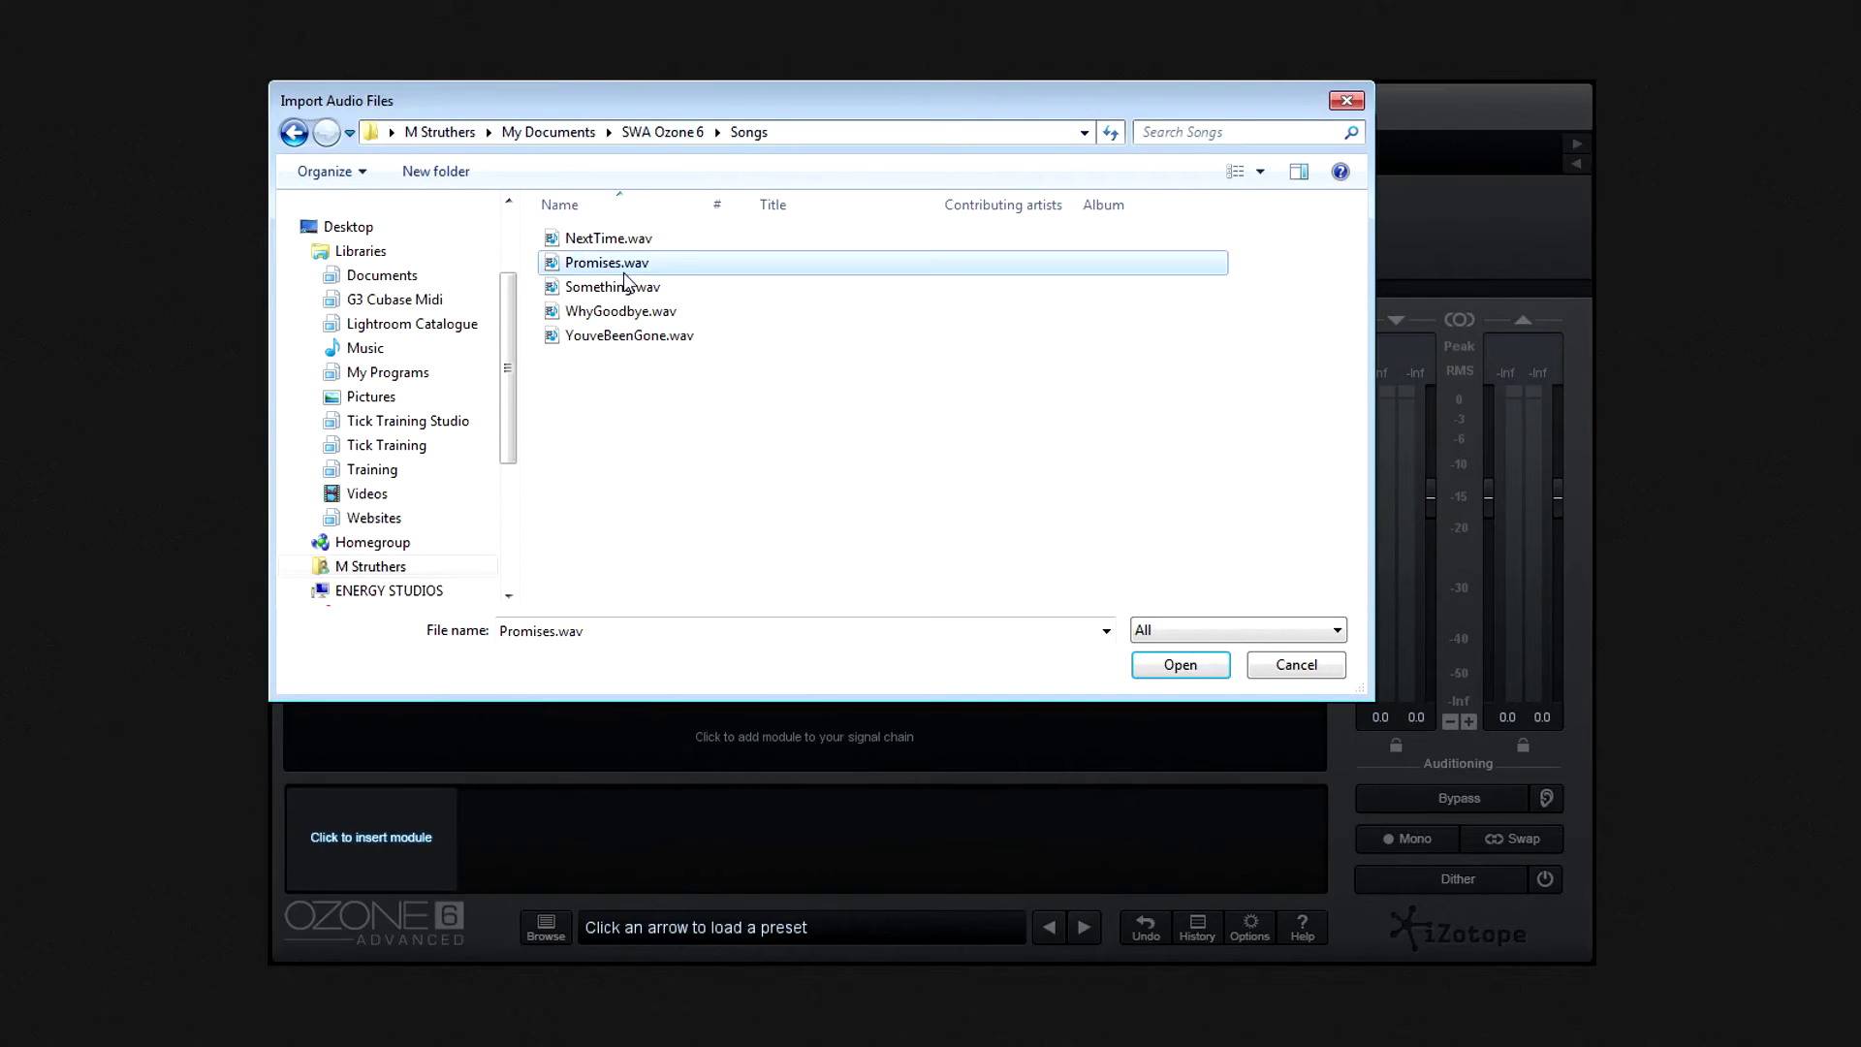
pyautogui.click(1183, 665)
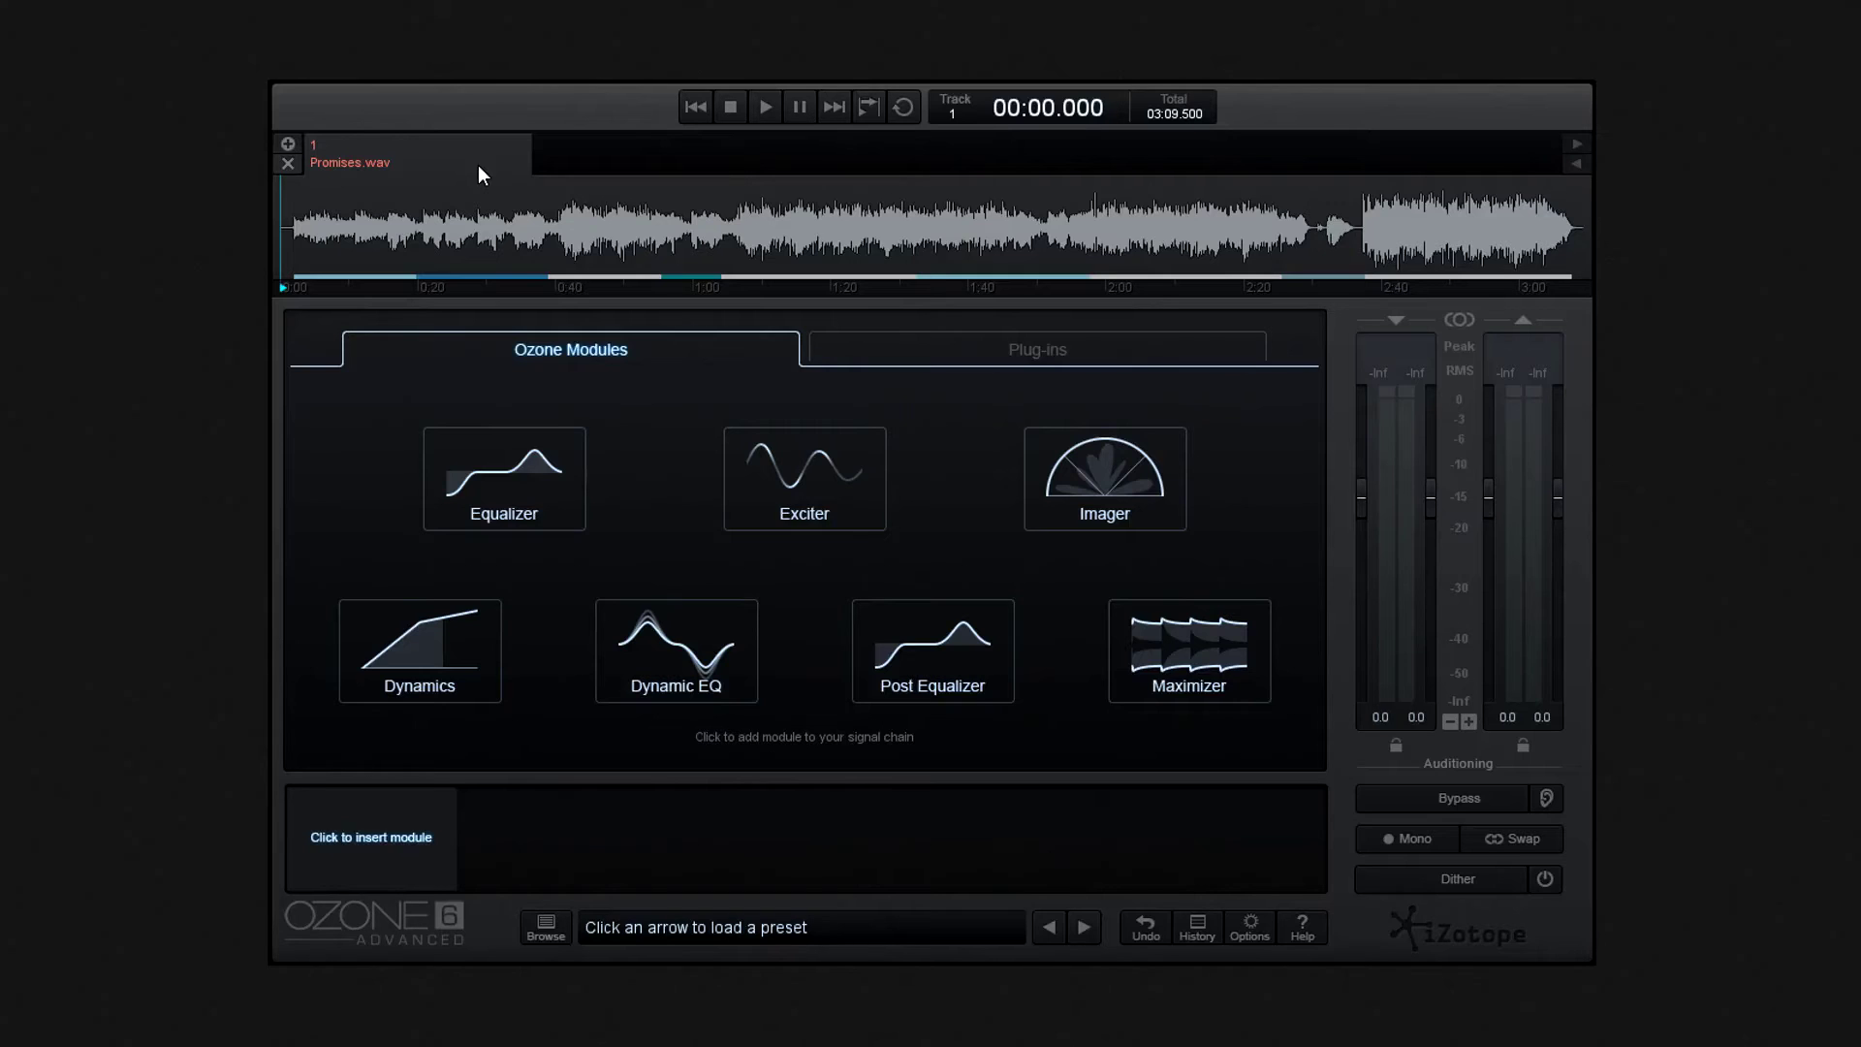
# Trim the track to roughly 0:57–2:31 and add a fade-in and fade-out.
pyautogui.moveTo(281, 269)
pyautogui.moveTo(281, 268); pyautogui.dragTo(674, 265)
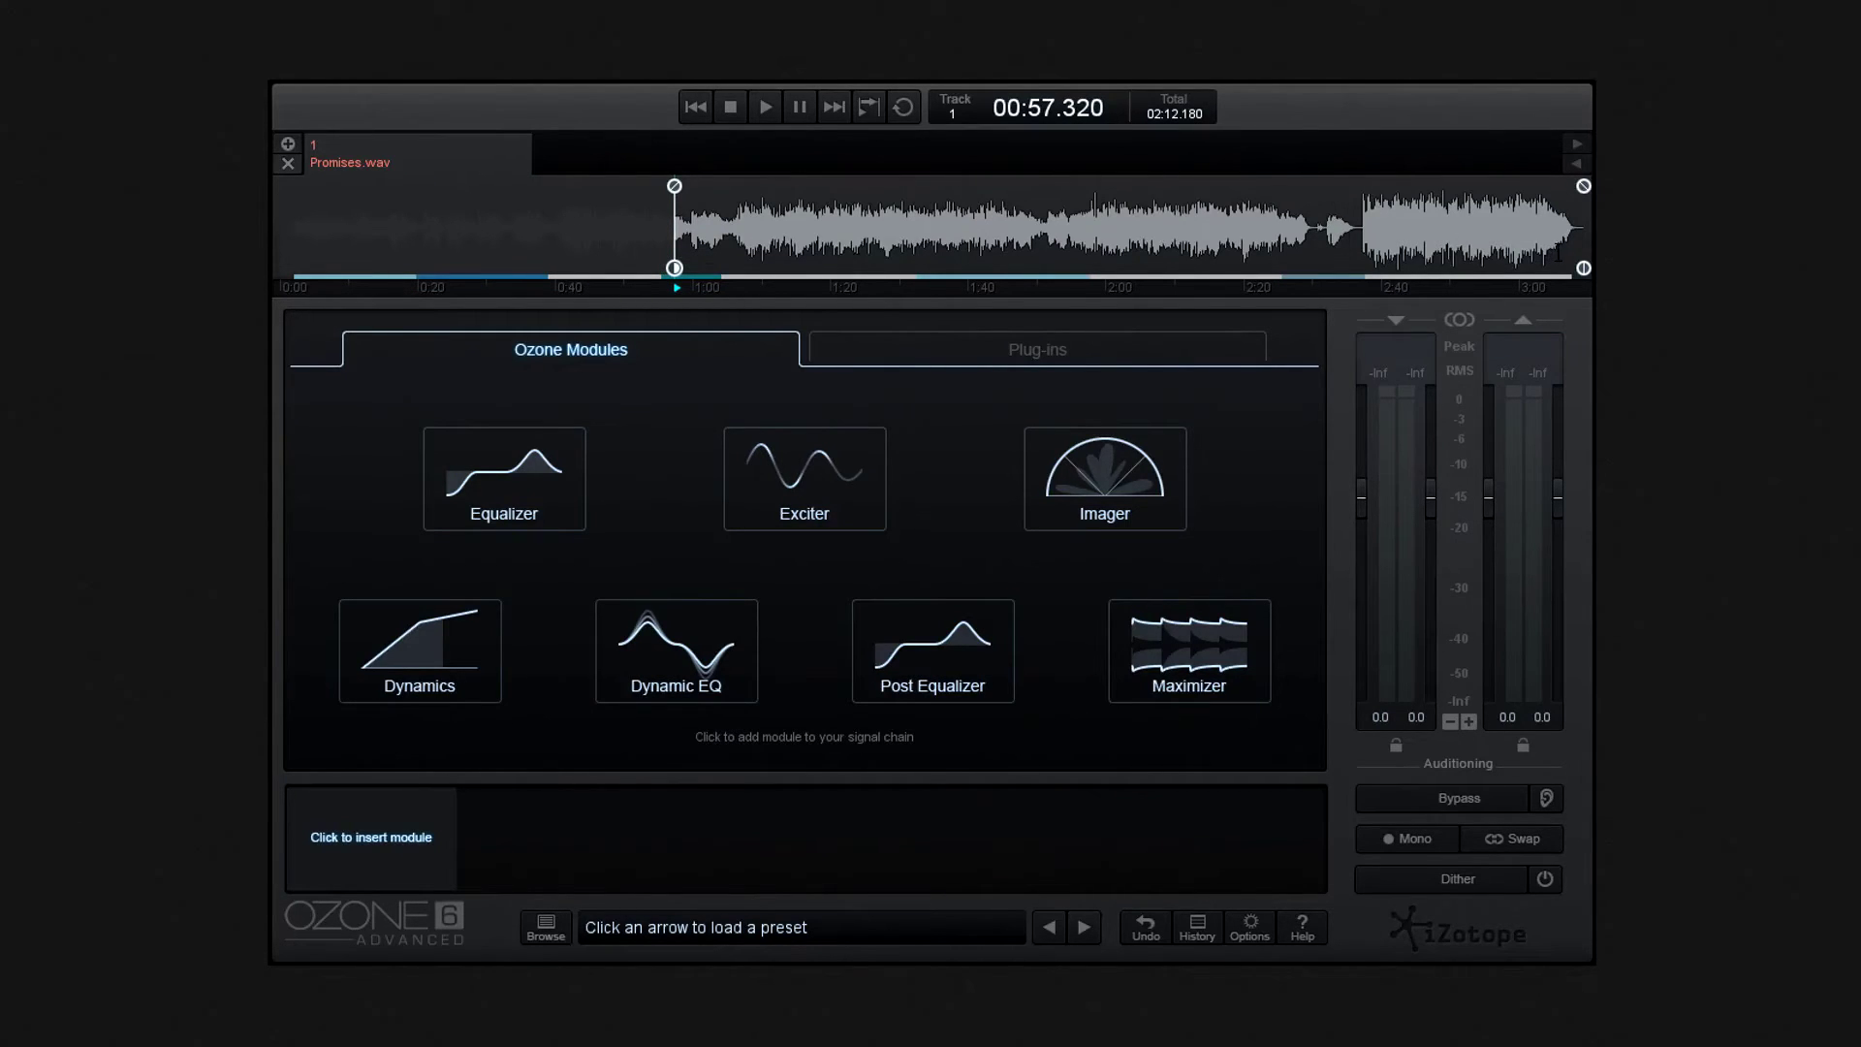
pyautogui.moveTo(1531, 271); pyautogui.dragTo(1344, 268)
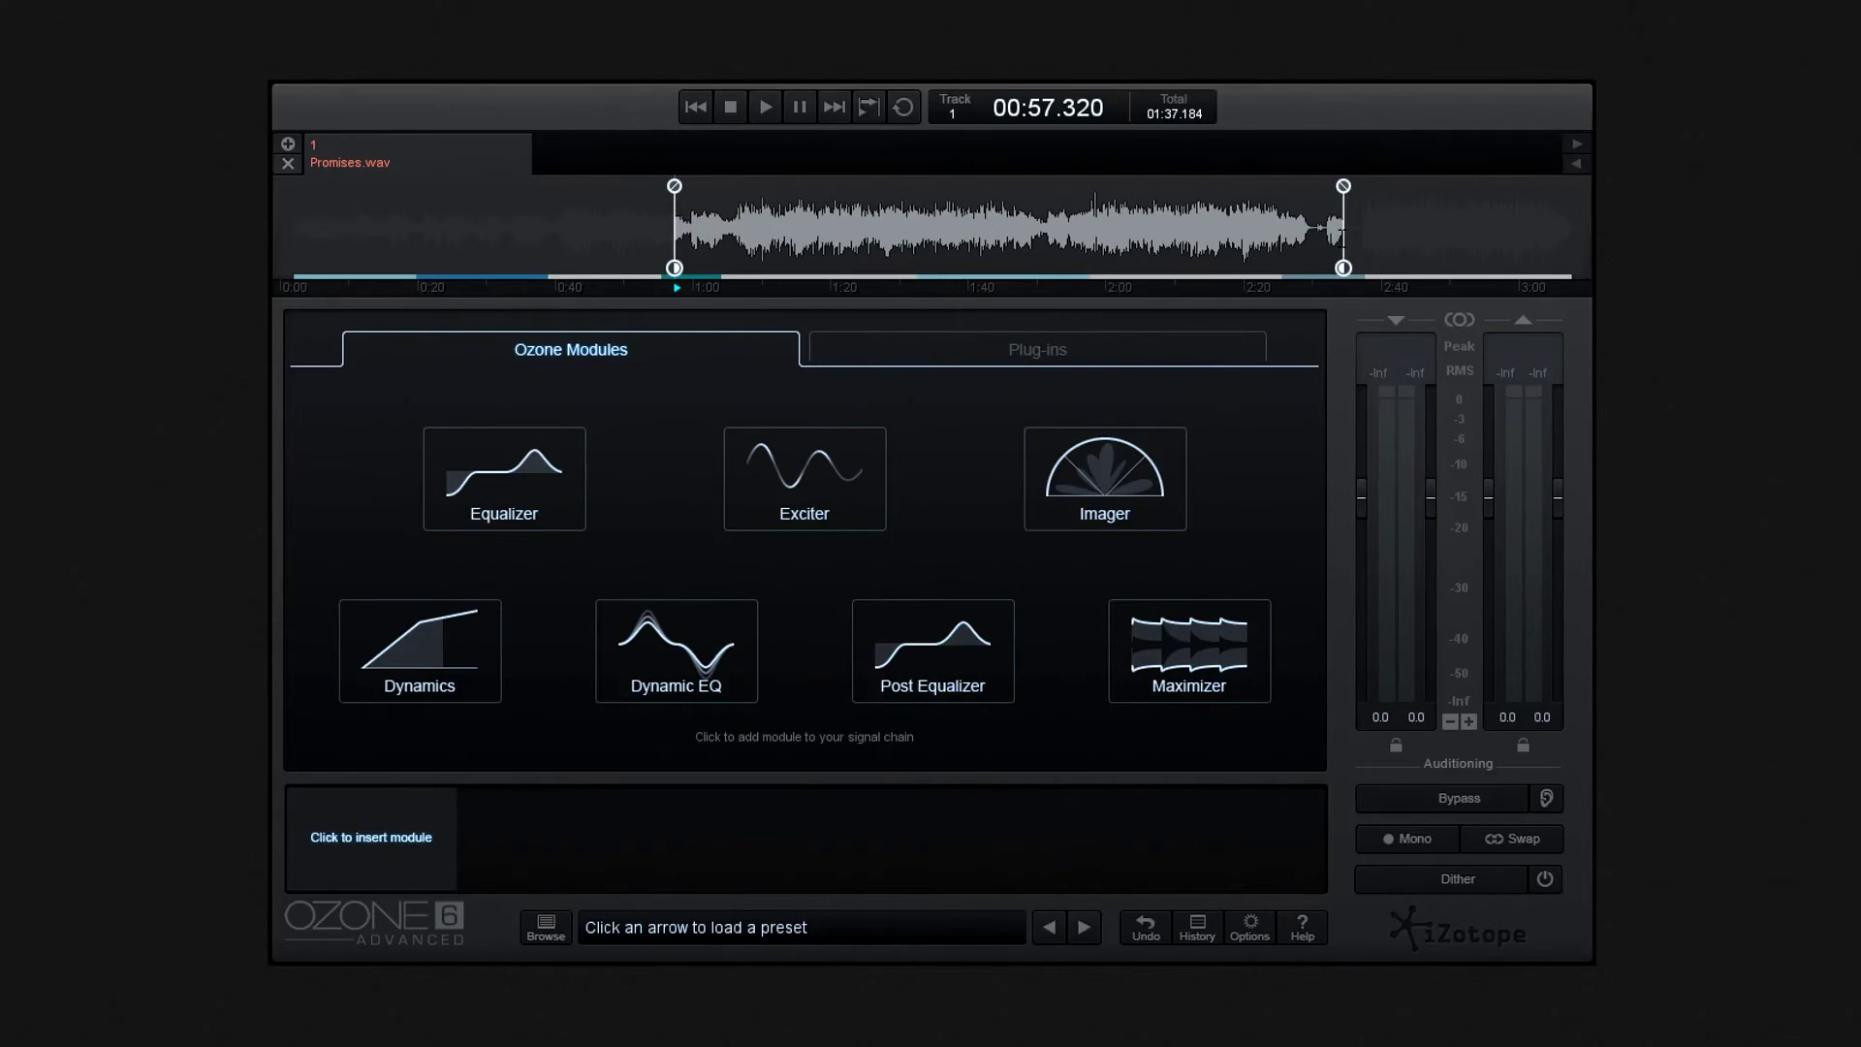
pyautogui.moveTo(1343, 185); pyautogui.dragTo(1164, 187)
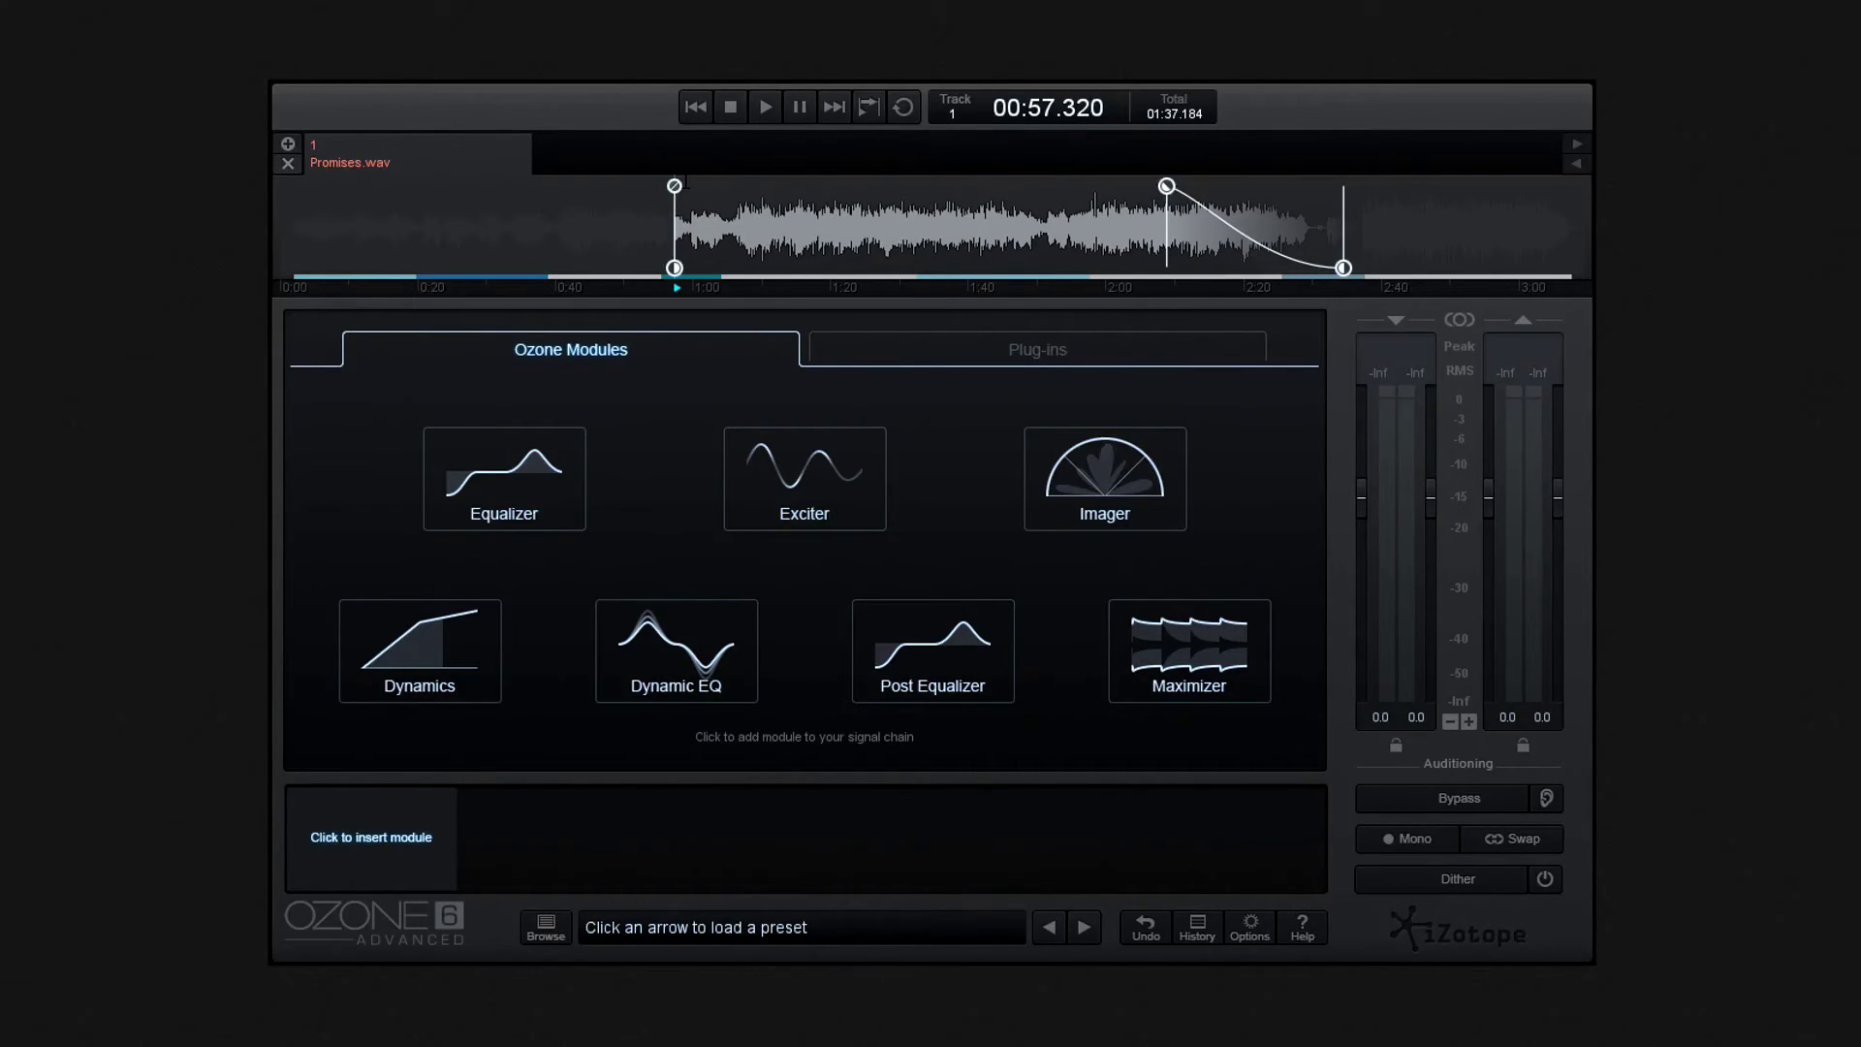
pyautogui.moveTo(675, 185); pyautogui.dragTo(557, 189)
# Undo the trim and fade-out, restoring full length, and return playback to 00:00.000.
pyautogui.moveTo(675, 268); pyautogui.dragTo(280, 268)
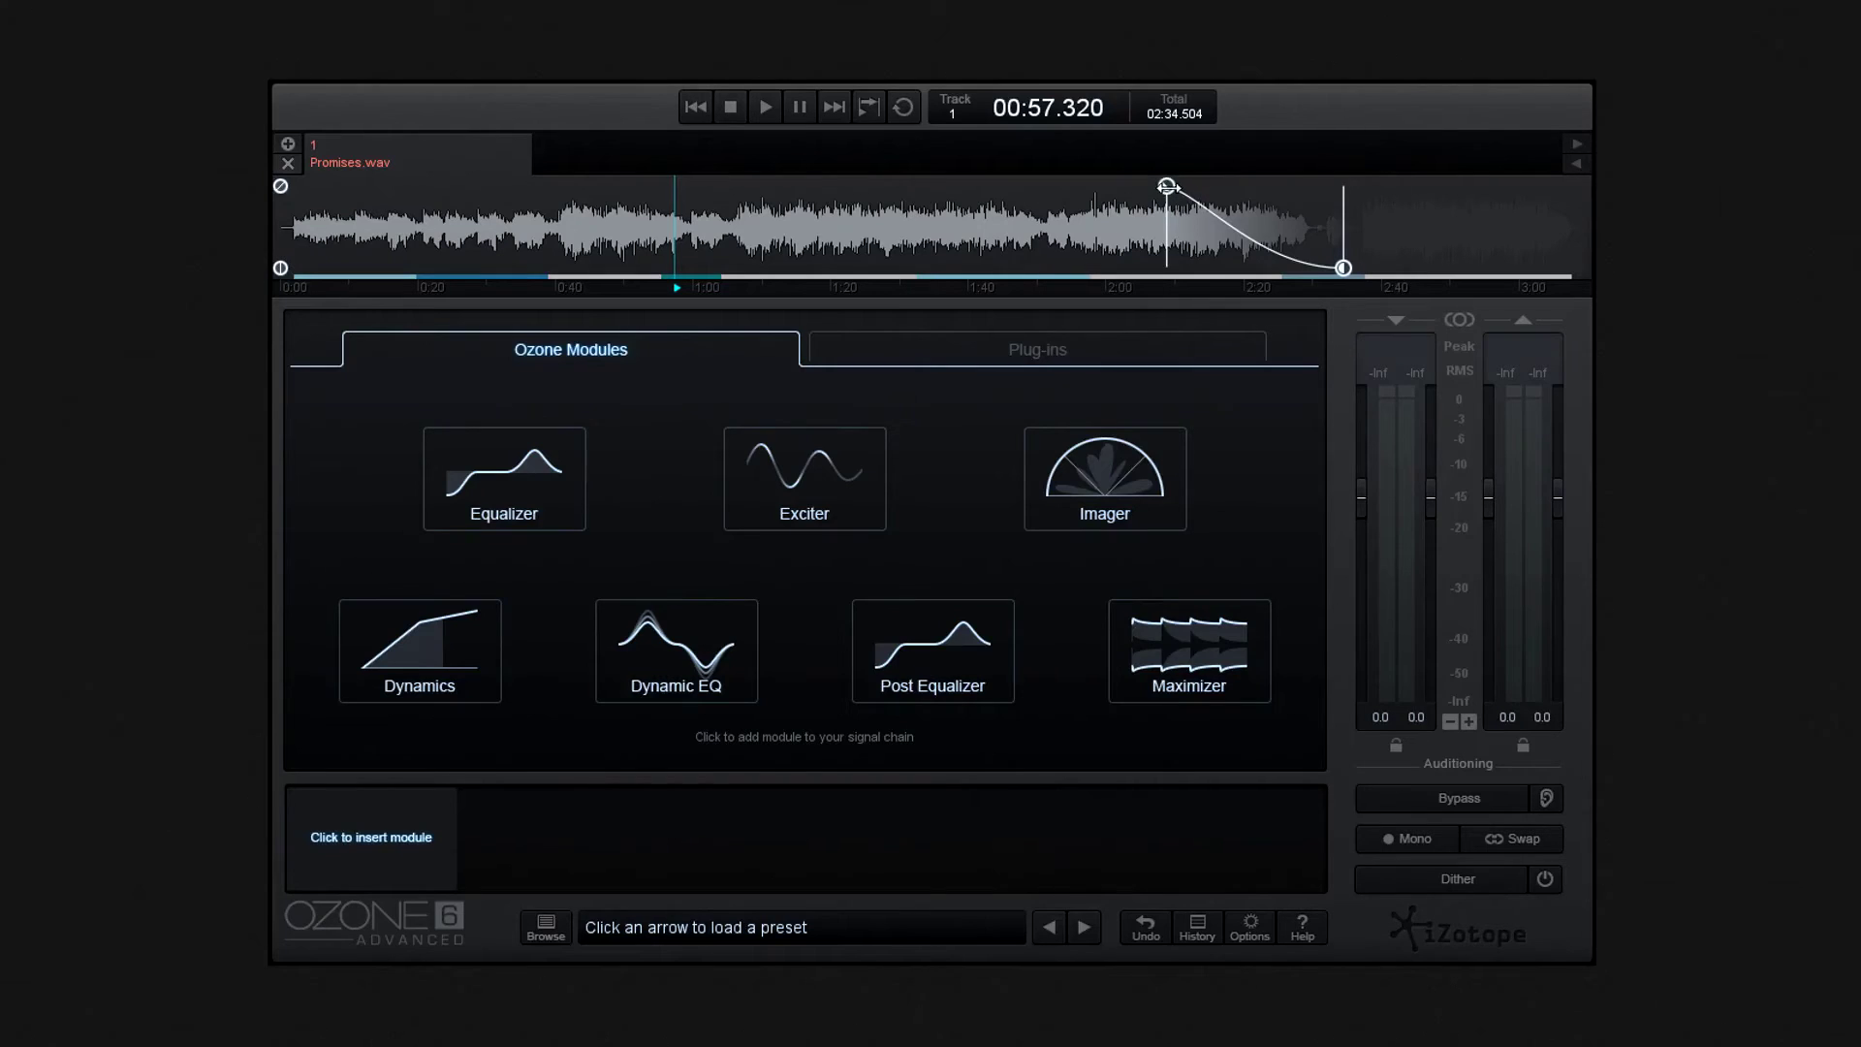
pyautogui.moveTo(1166, 185); pyautogui.dragTo(1343, 186)
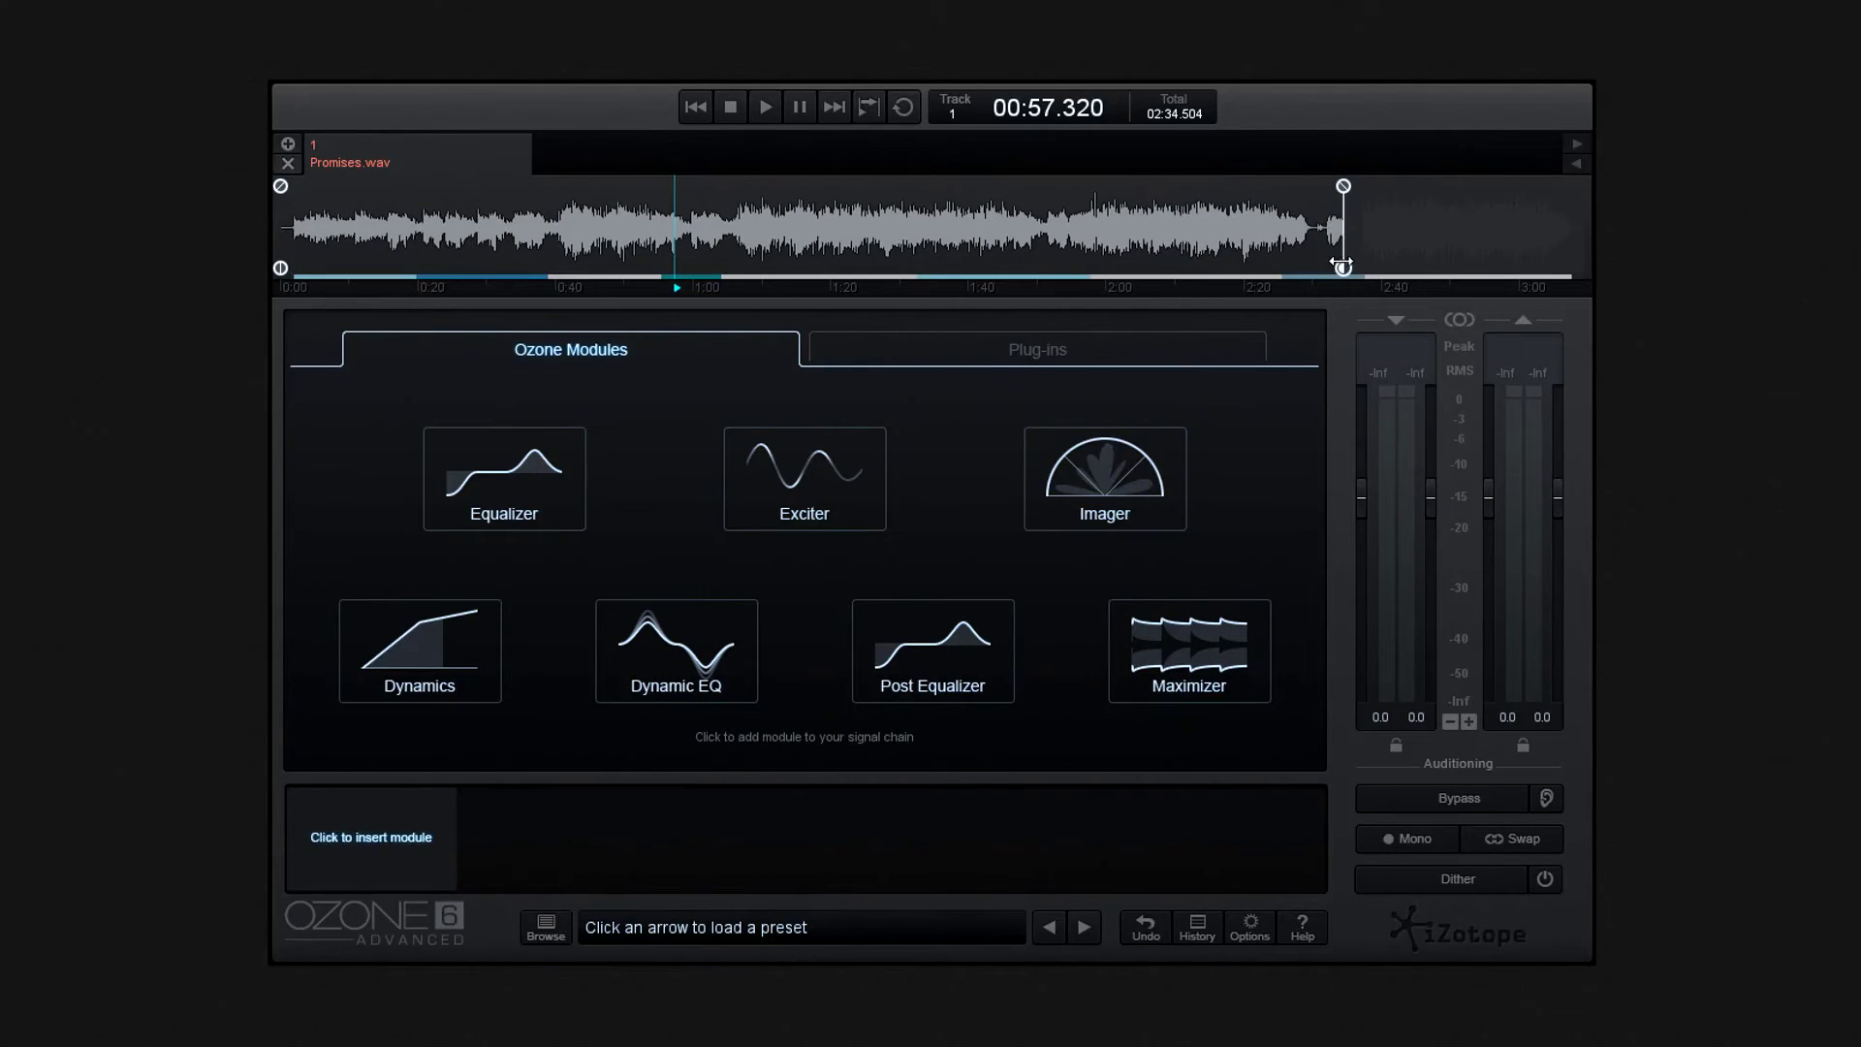
pyautogui.moveTo(1342, 268); pyautogui.dragTo(1583, 267)
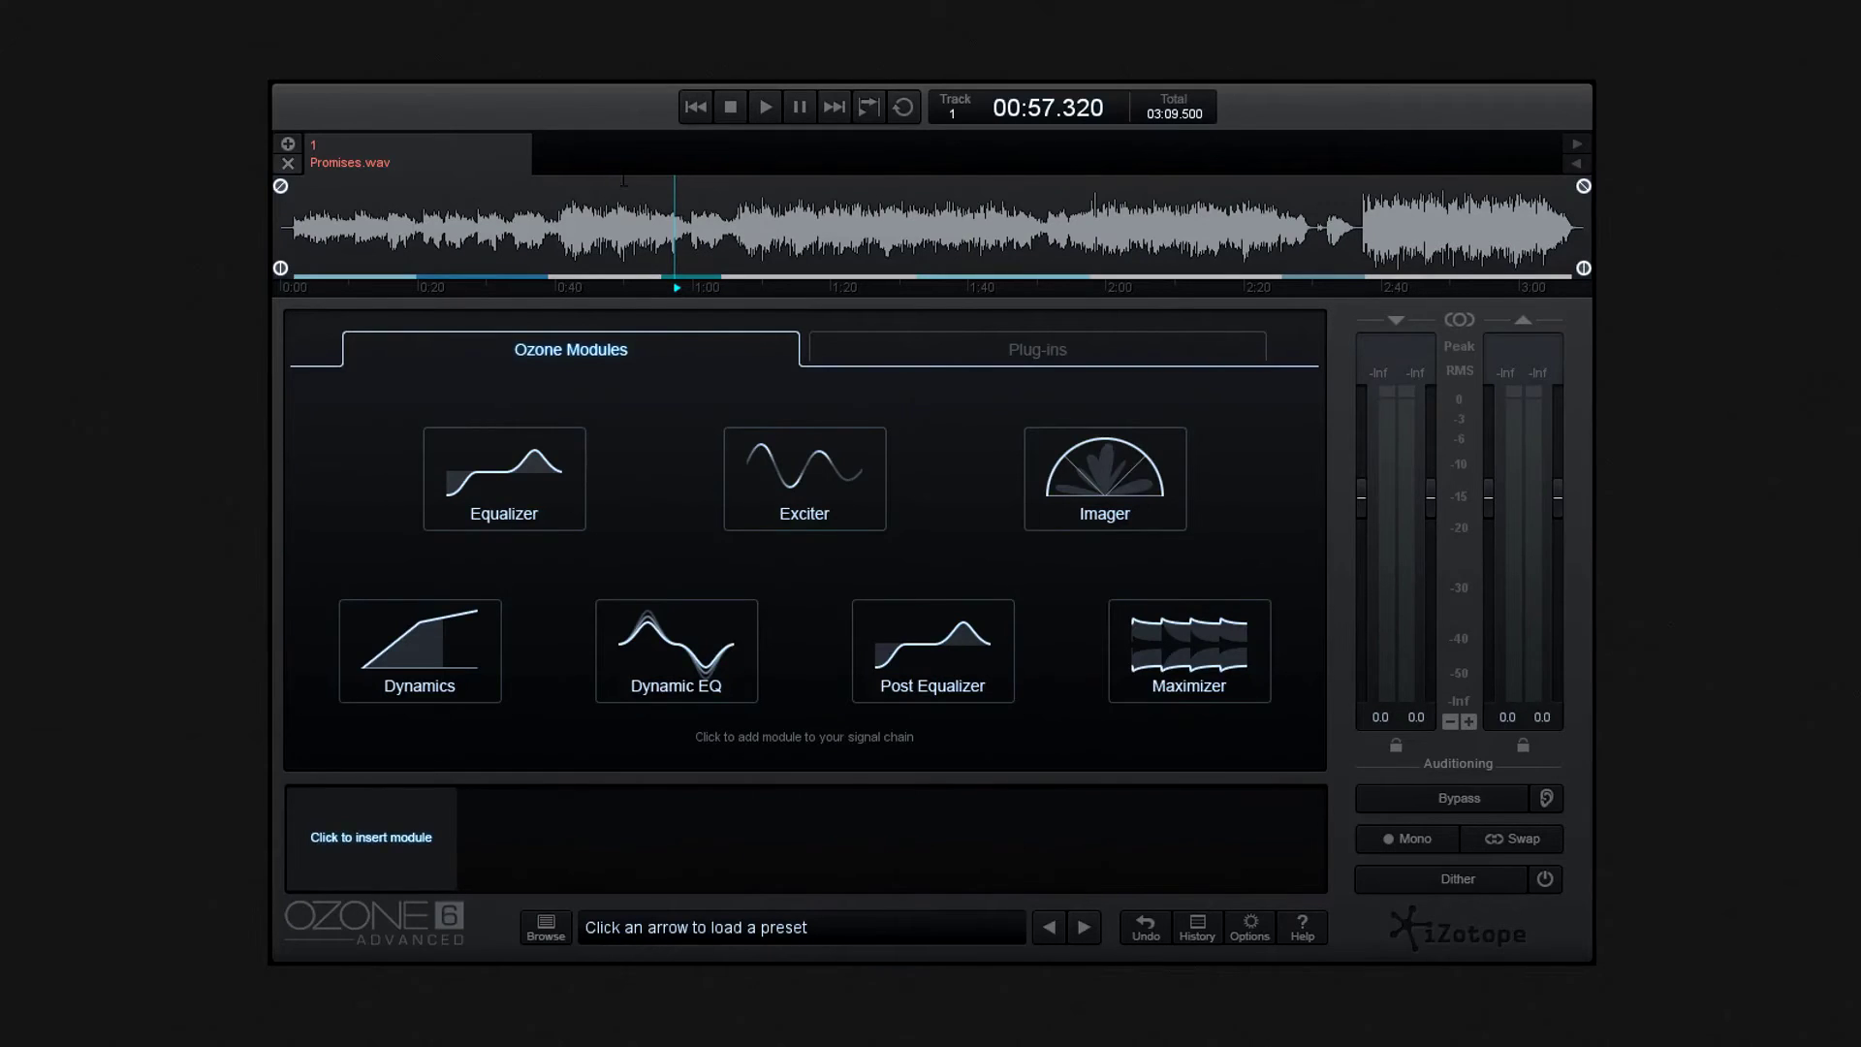
pyautogui.click(696, 107)
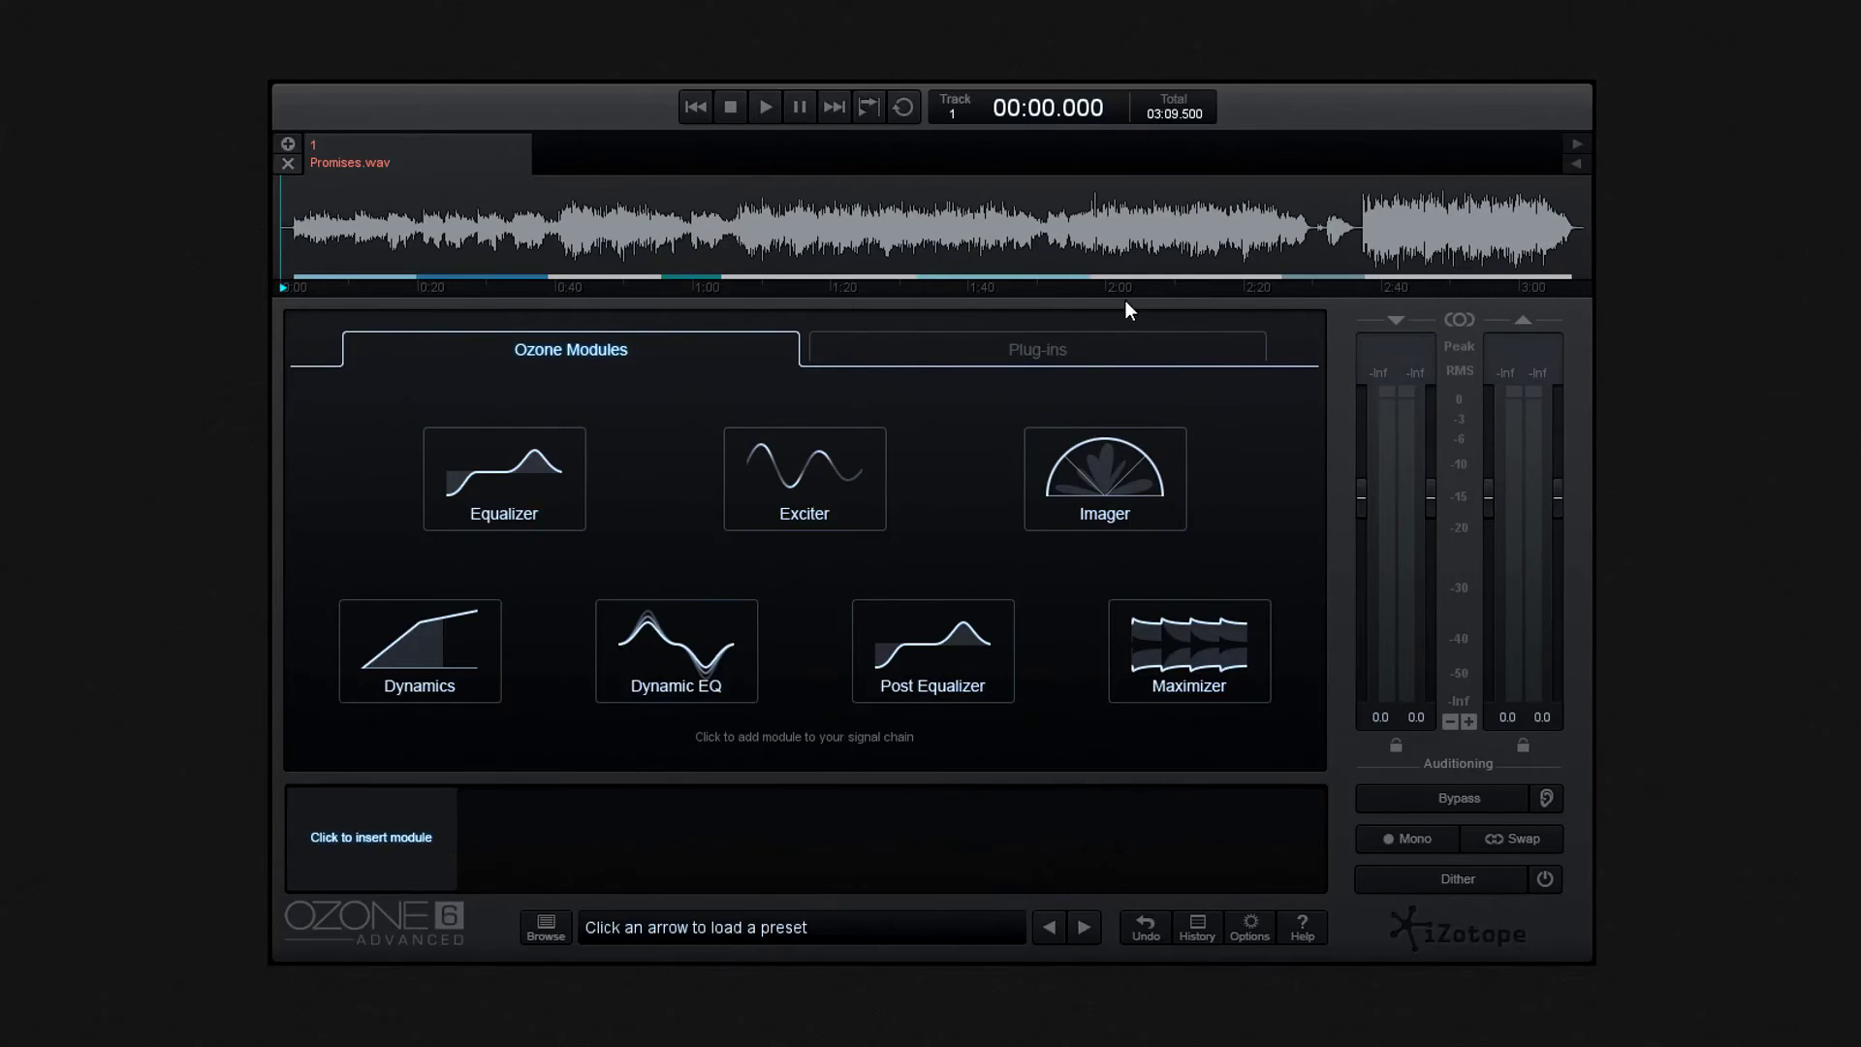
pyautogui.click(1314, 290)
pyautogui.click(696, 107)
pyautogui.click(683, 647)
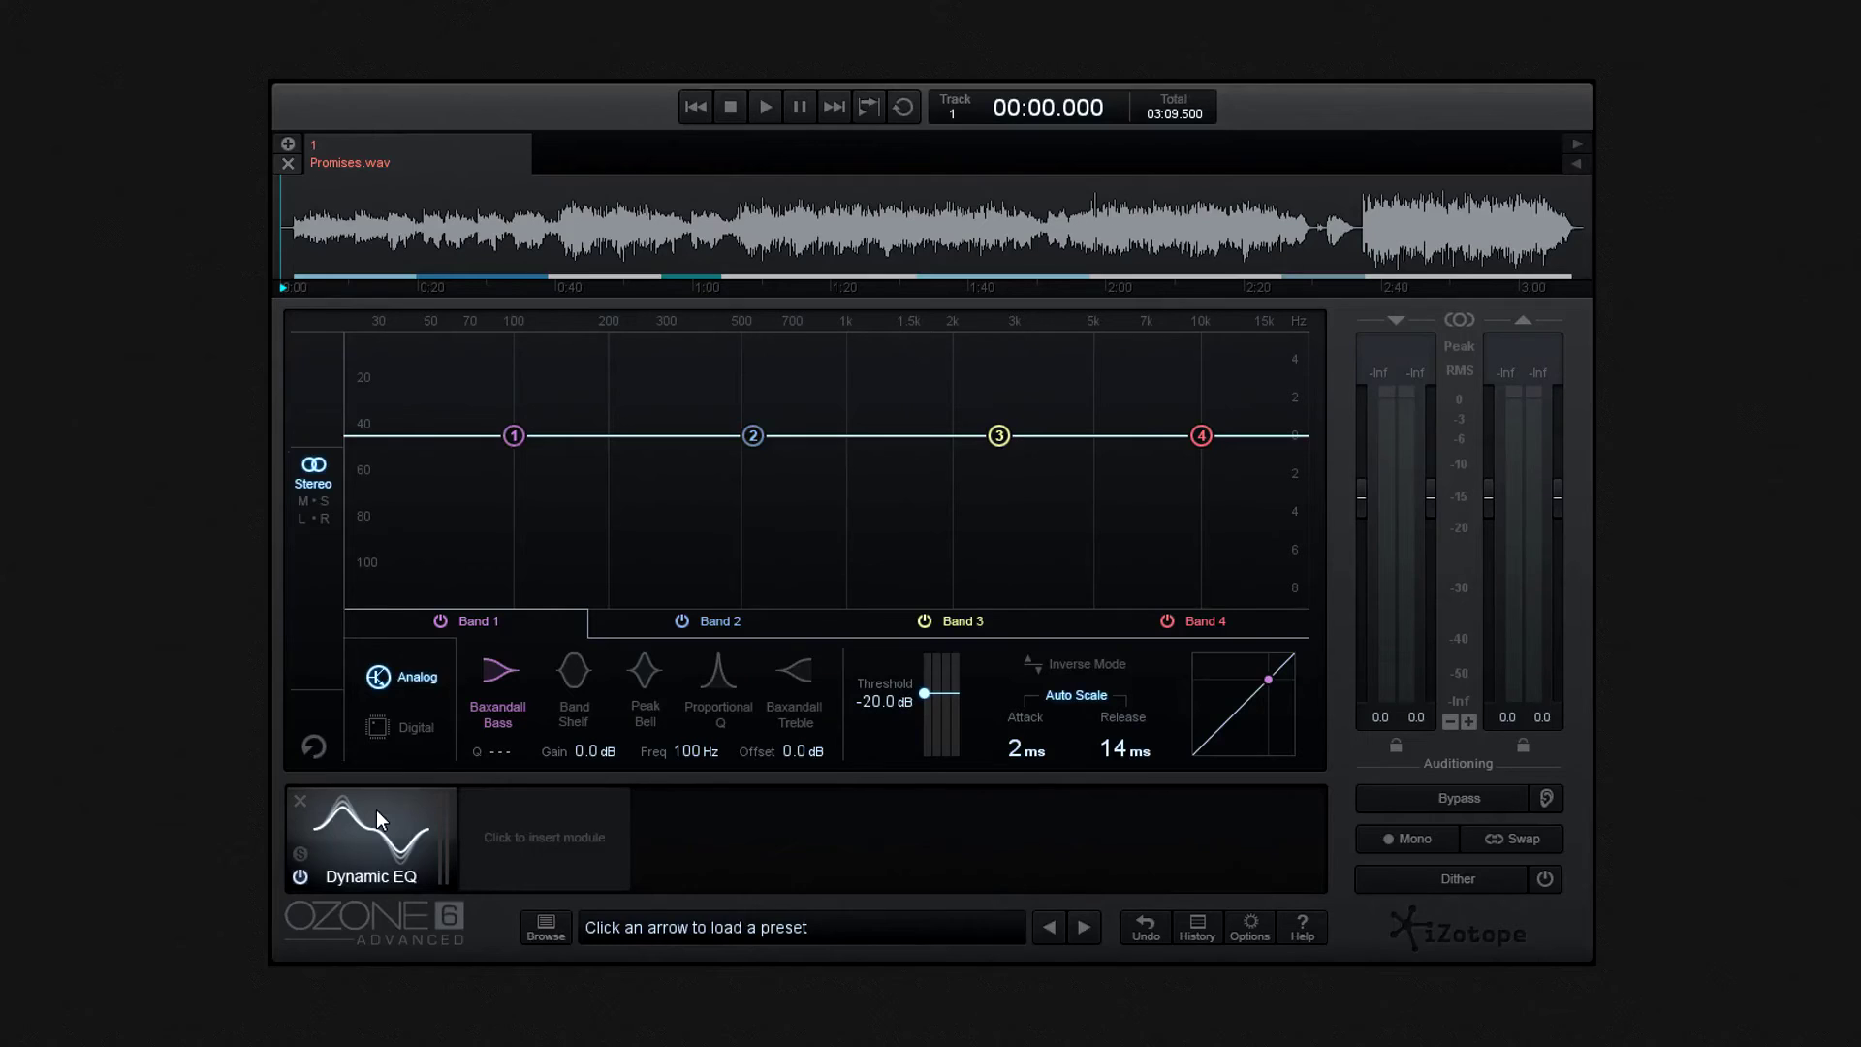
# Bring up the module choices for the slot after Dynamic EQ.
pyautogui.click(541, 853)
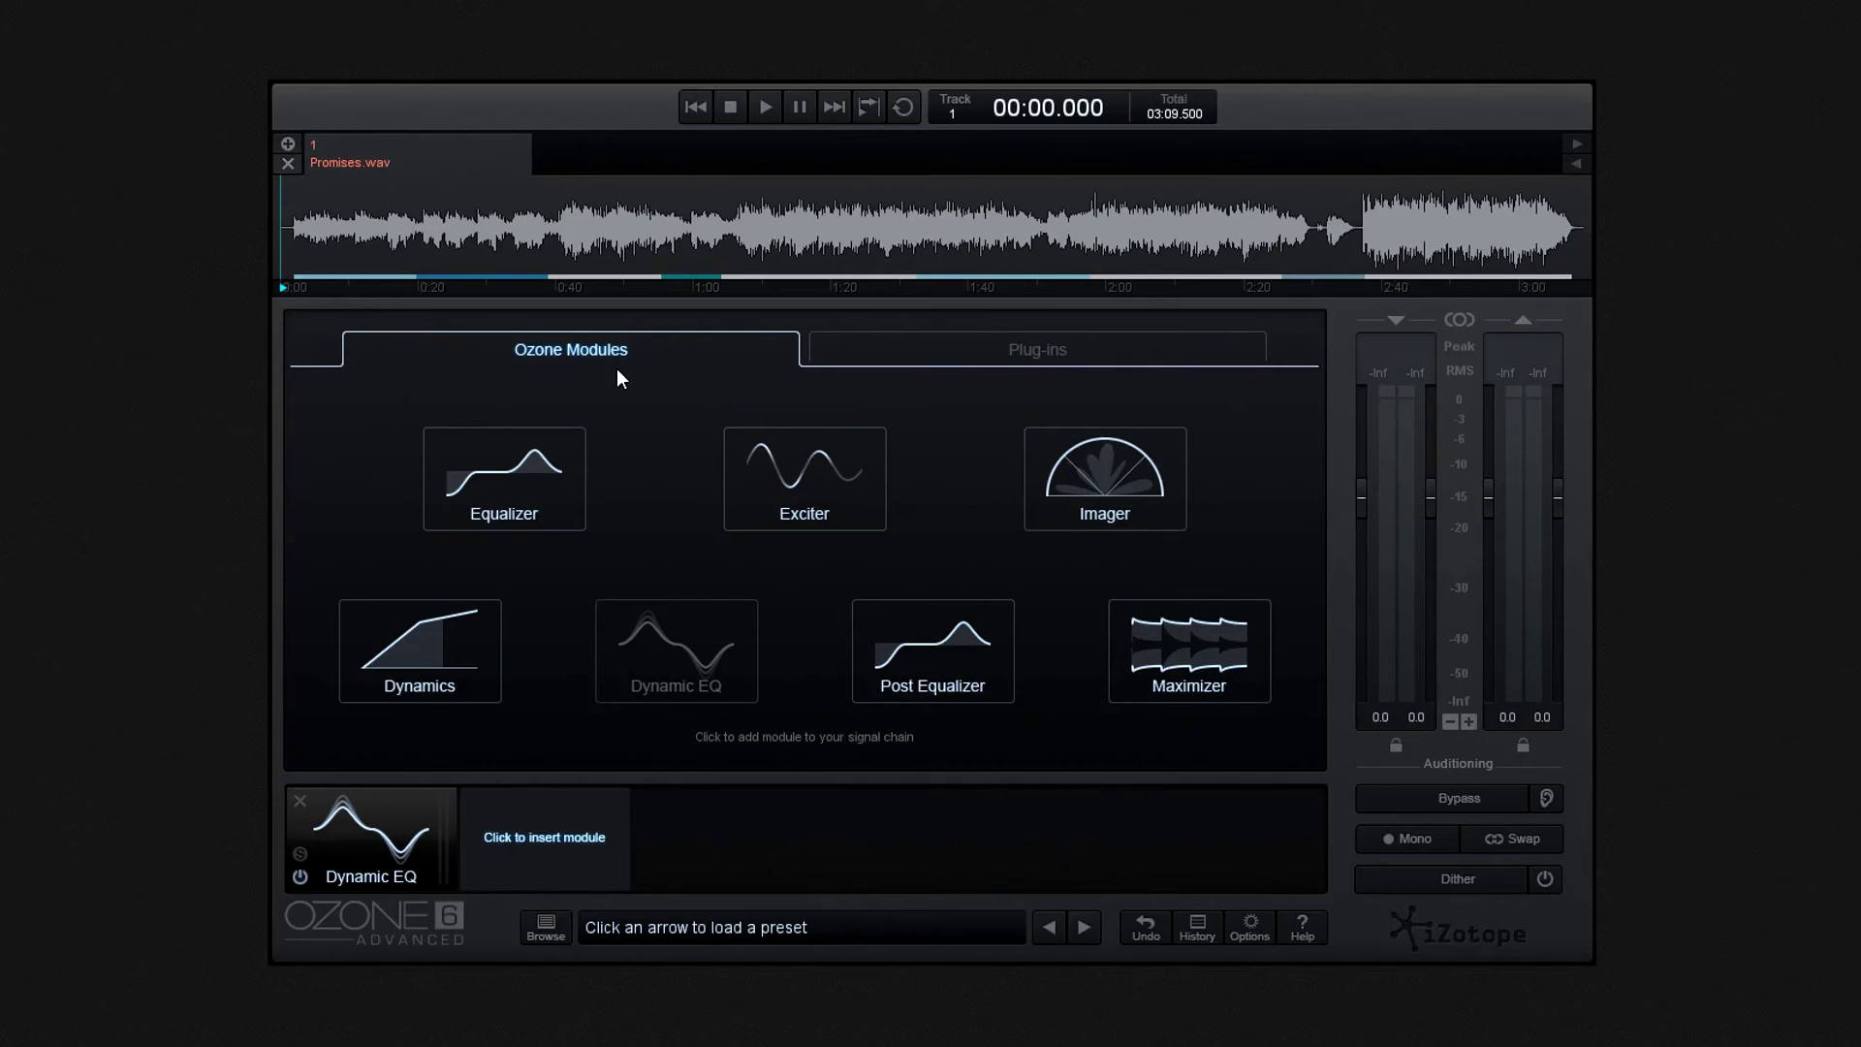
# Add Imager and Equalizer modules to the signal chain.
pyautogui.click(1073, 483)
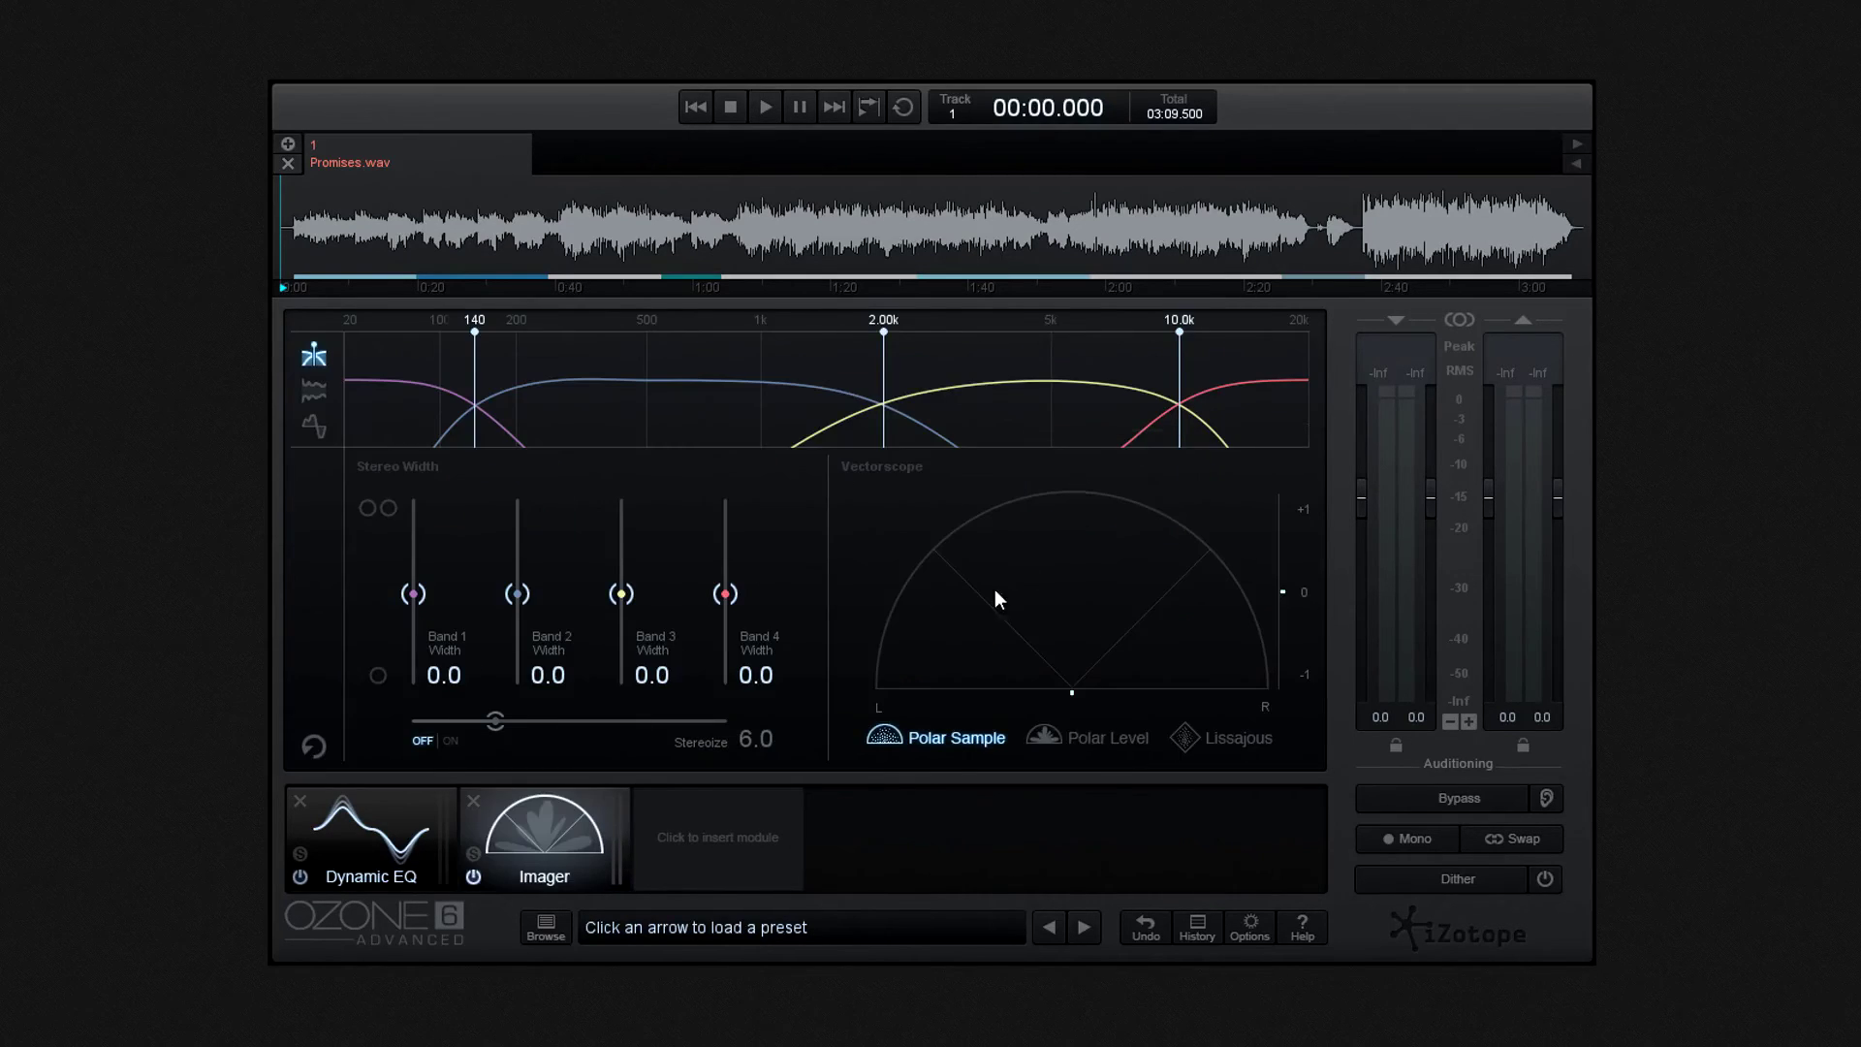
pyautogui.click(736, 840)
pyautogui.click(534, 521)
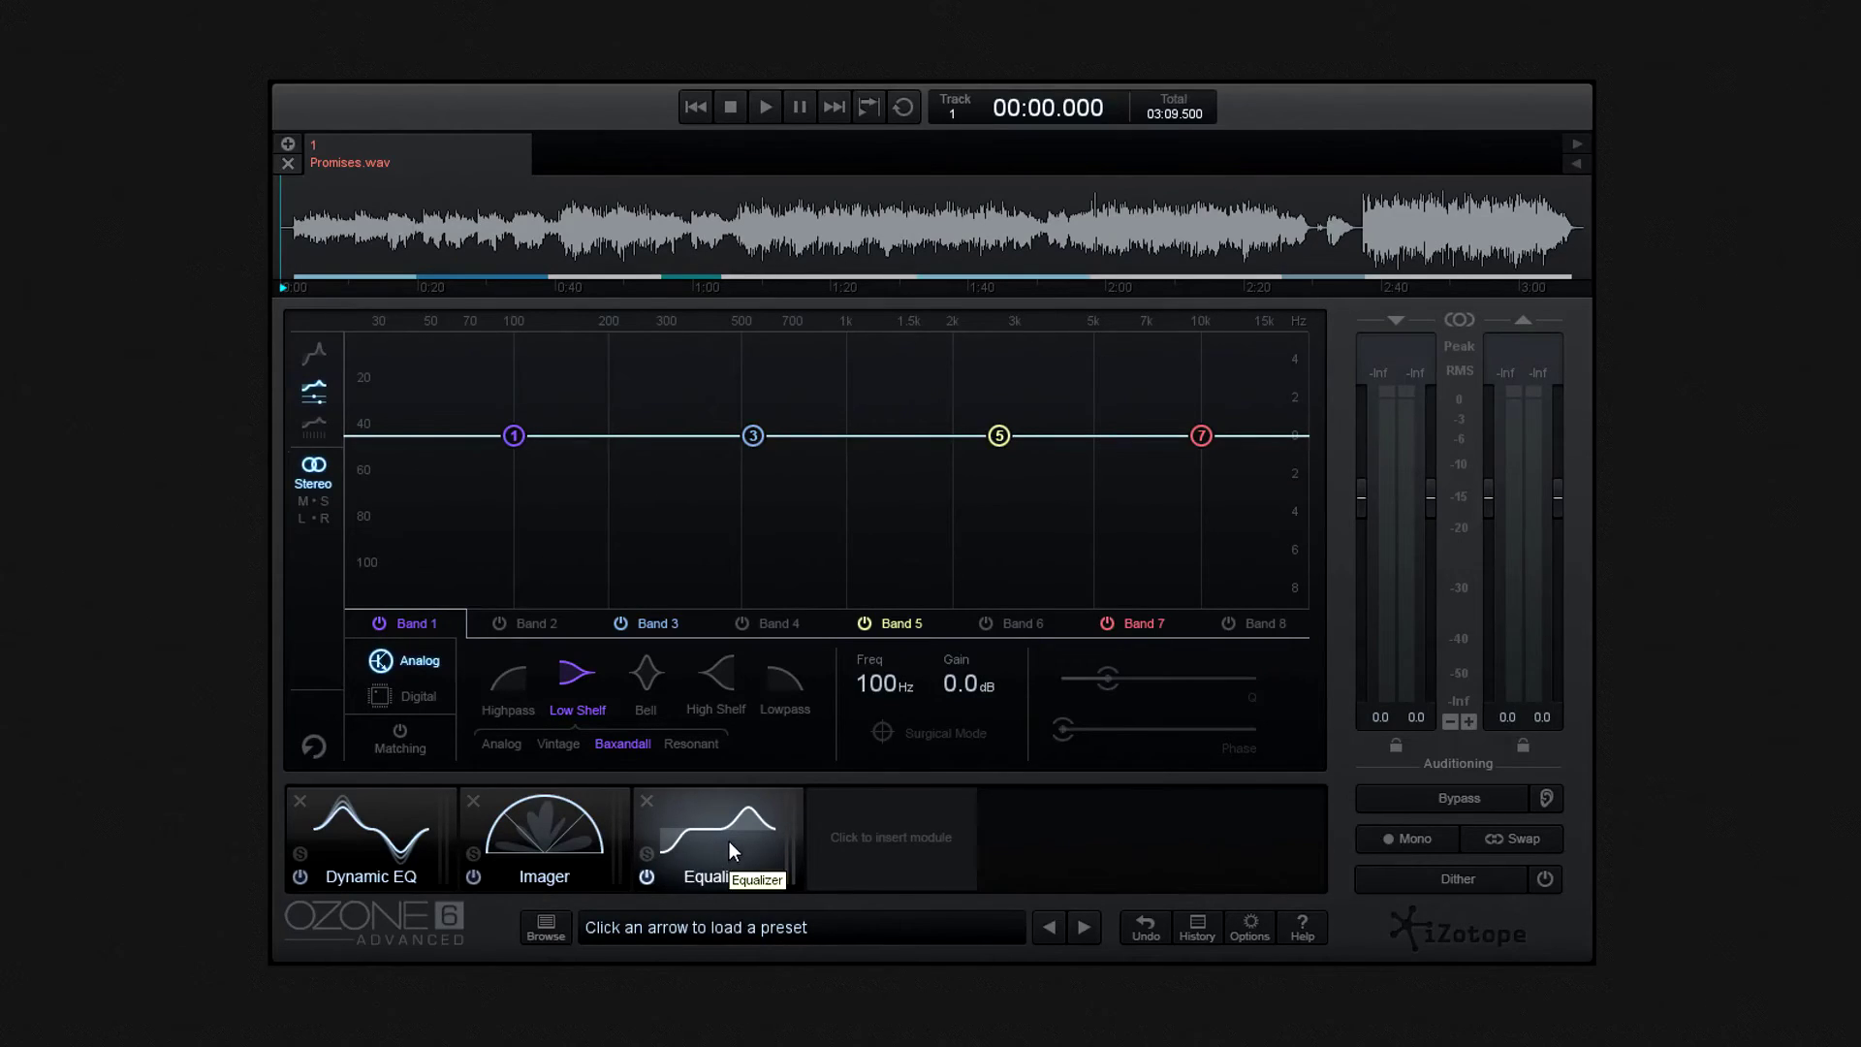
# Reorder the chain to Imager, Dynamic EQ, Equalizer and bypass Equalizer.
pyautogui.moveTo(729, 841); pyautogui.dragTo(561, 824)
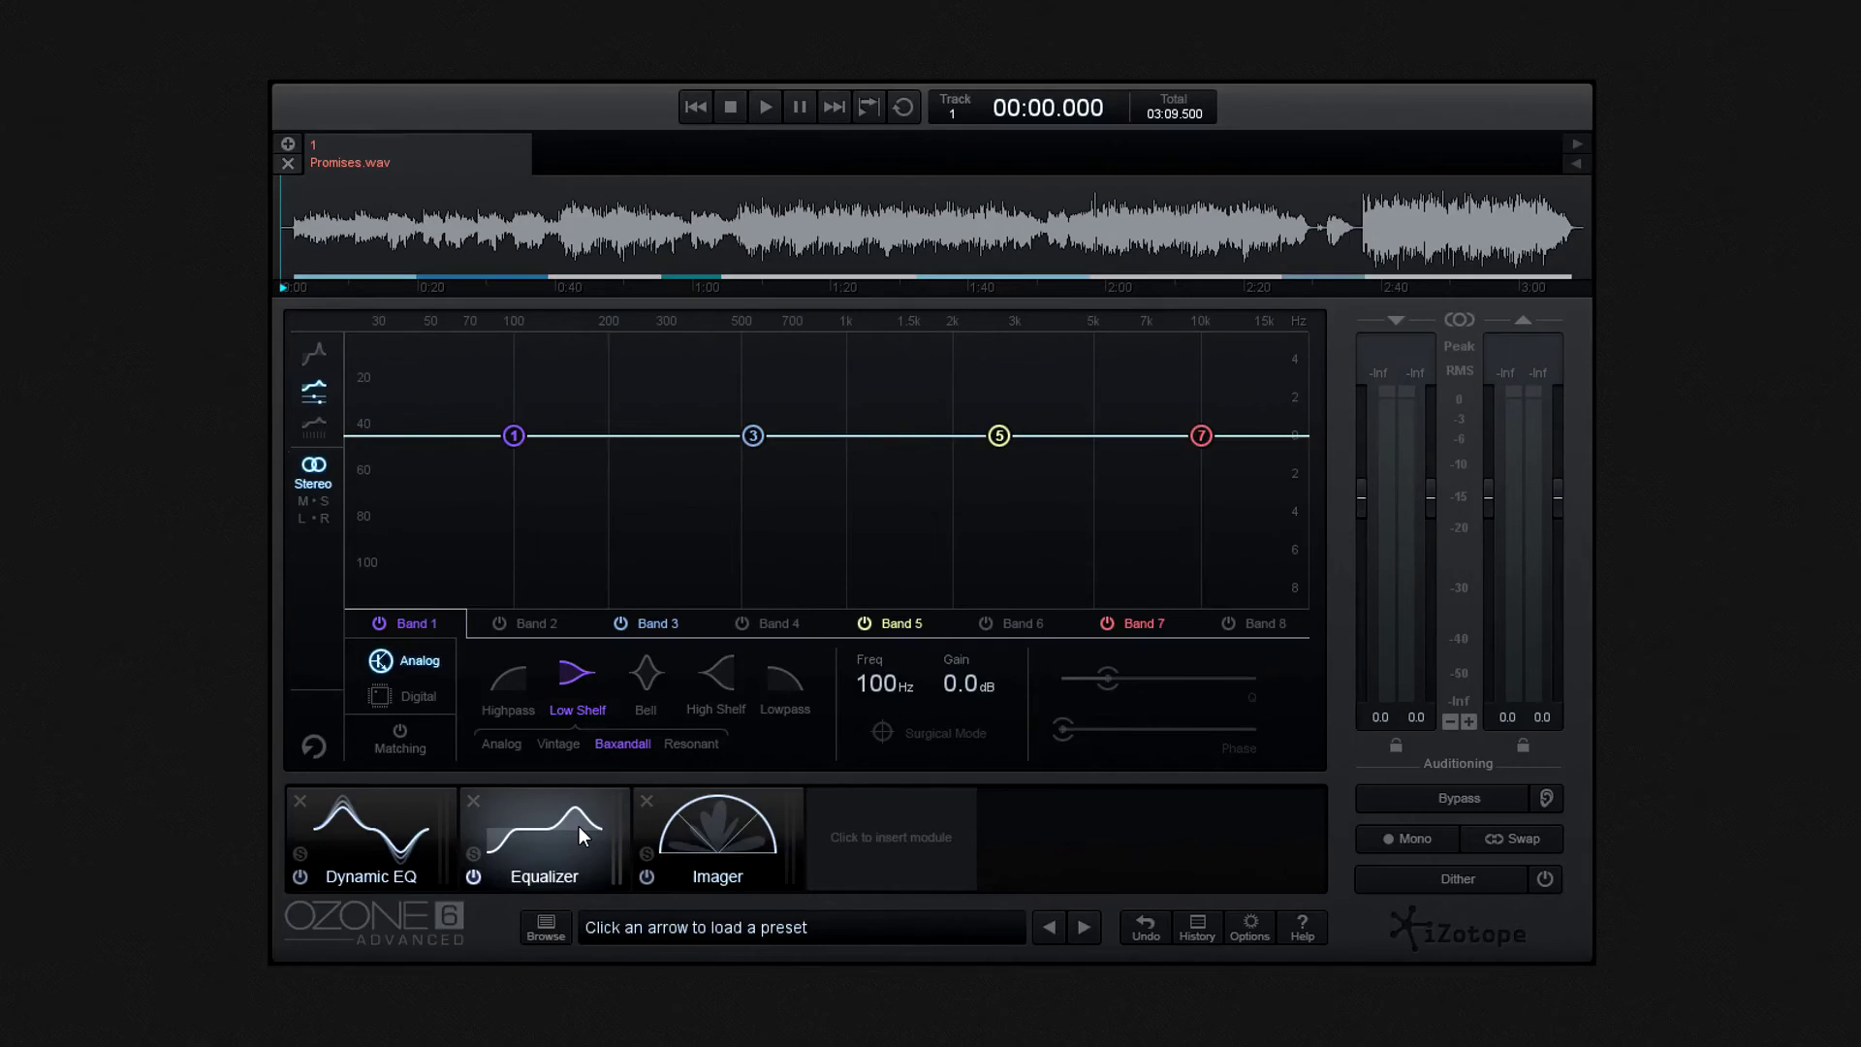
pyautogui.moveTo(694, 836); pyautogui.dragTo(328, 829)
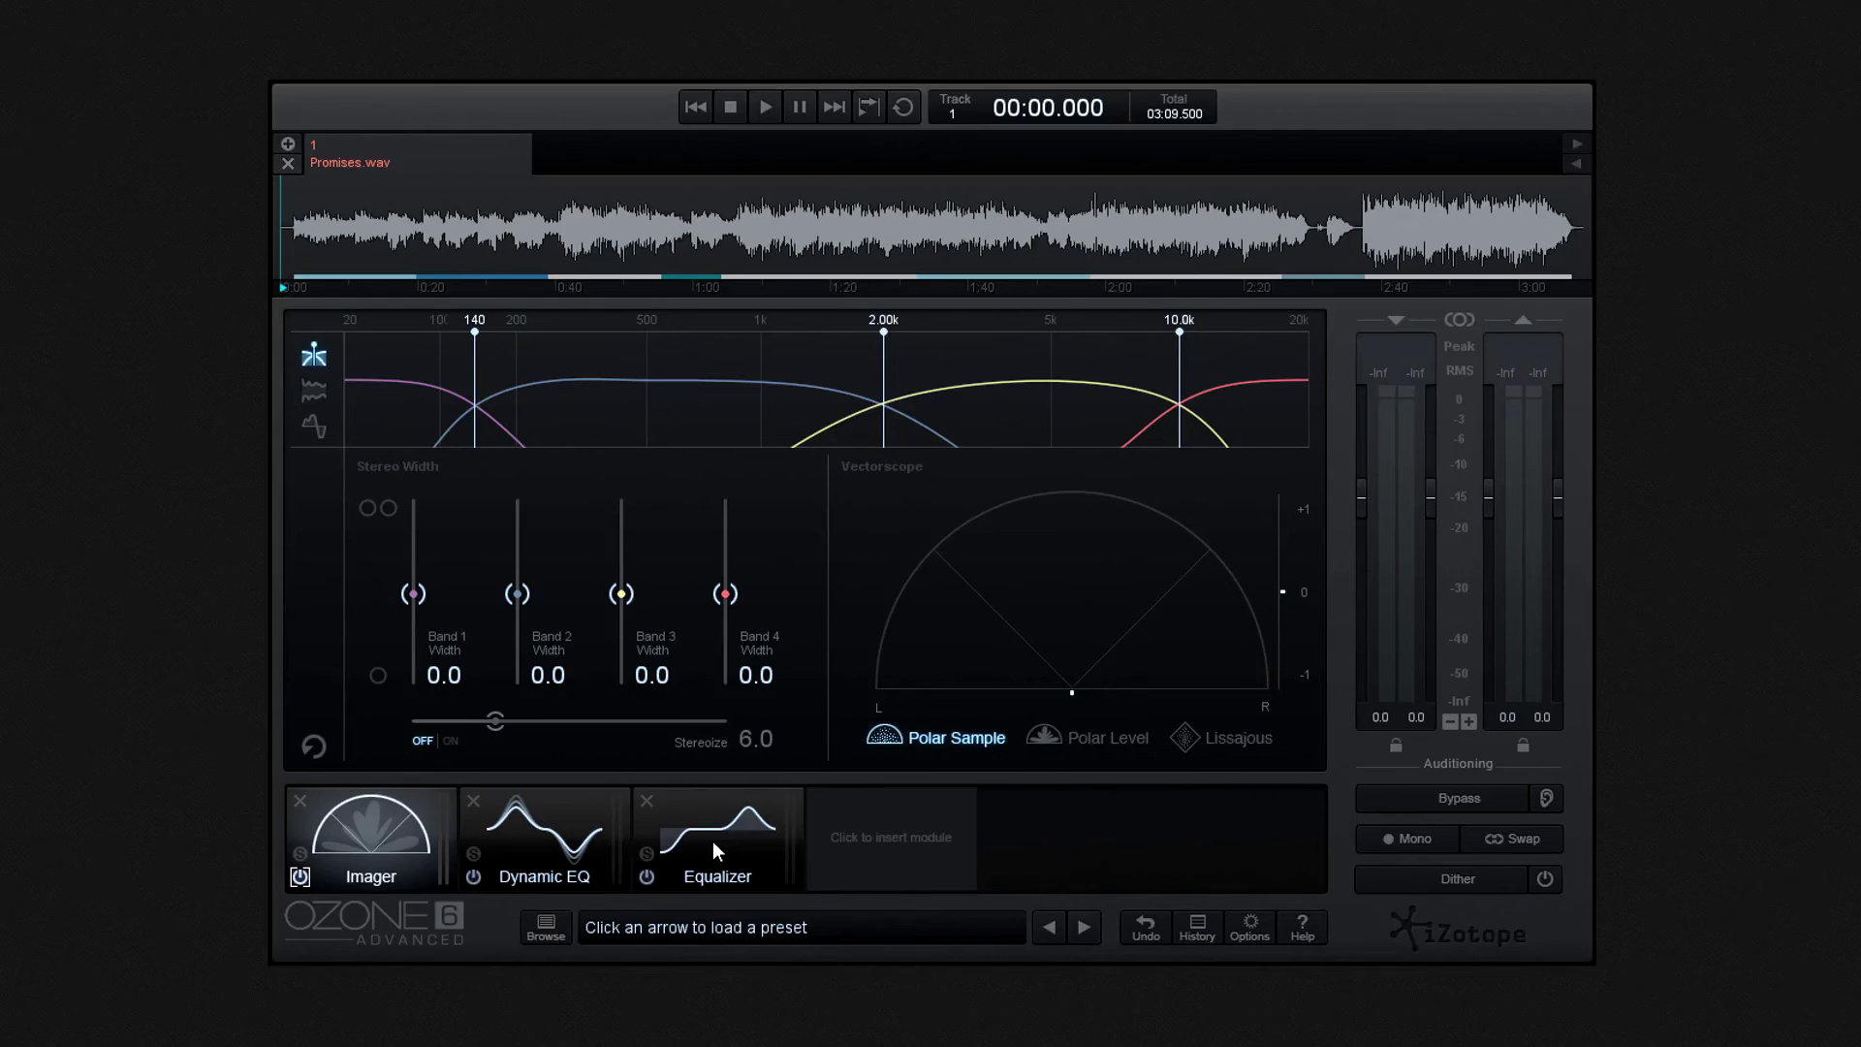
pyautogui.click(647, 876)
# Toggle Dynamic EQ off and back on, and re-enable Equalizer.
pyautogui.click(475, 877)
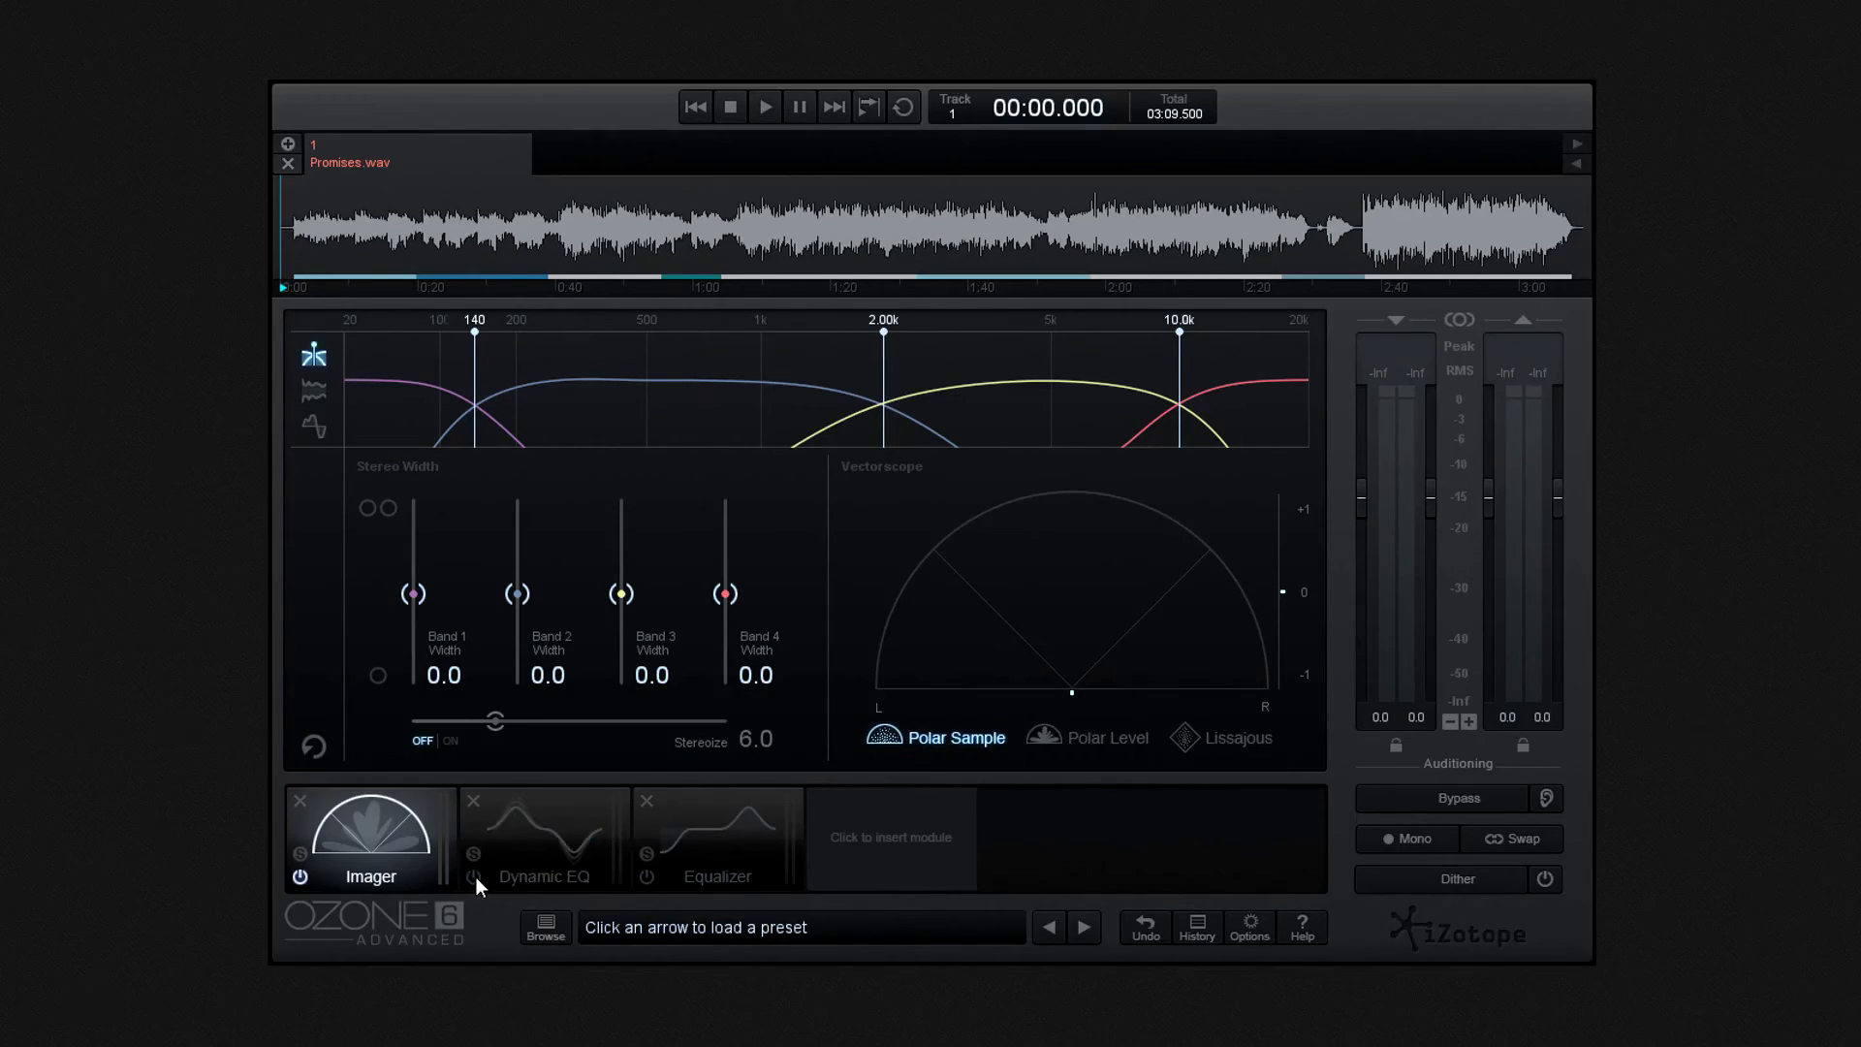
pyautogui.click(475, 876)
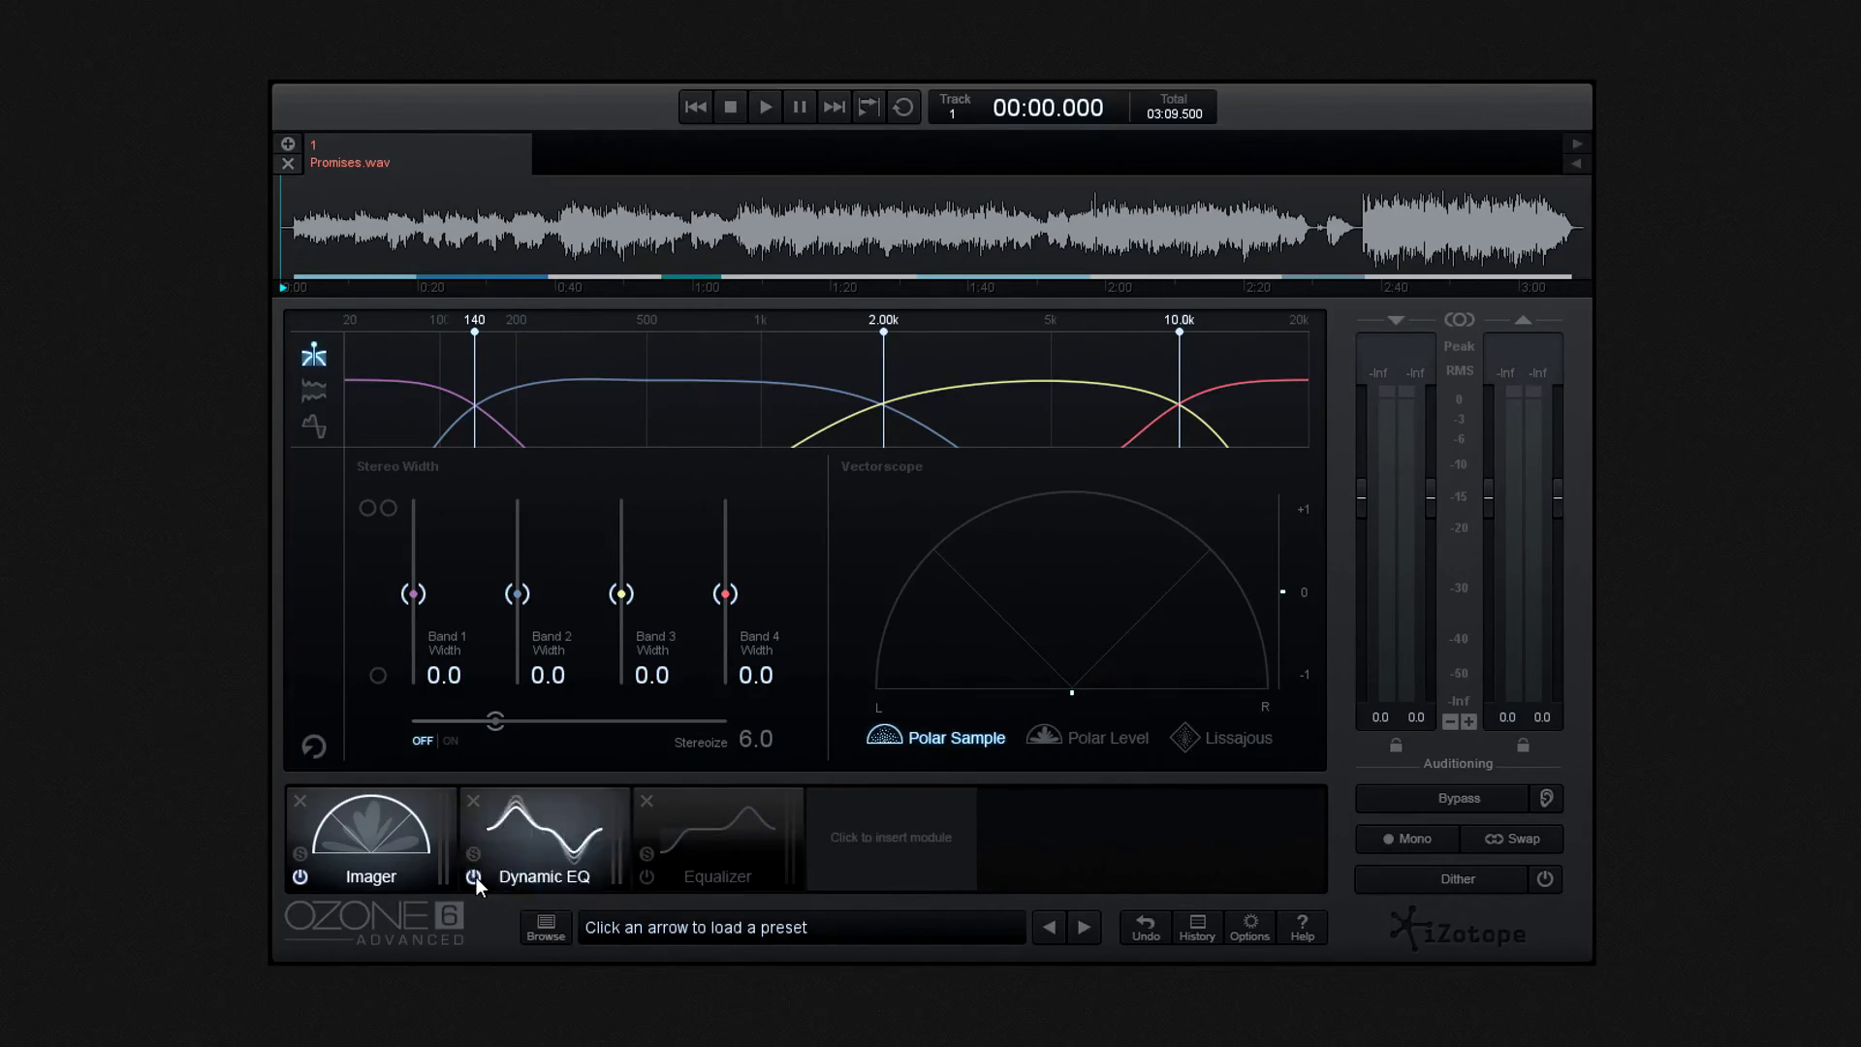
pyautogui.click(648, 876)
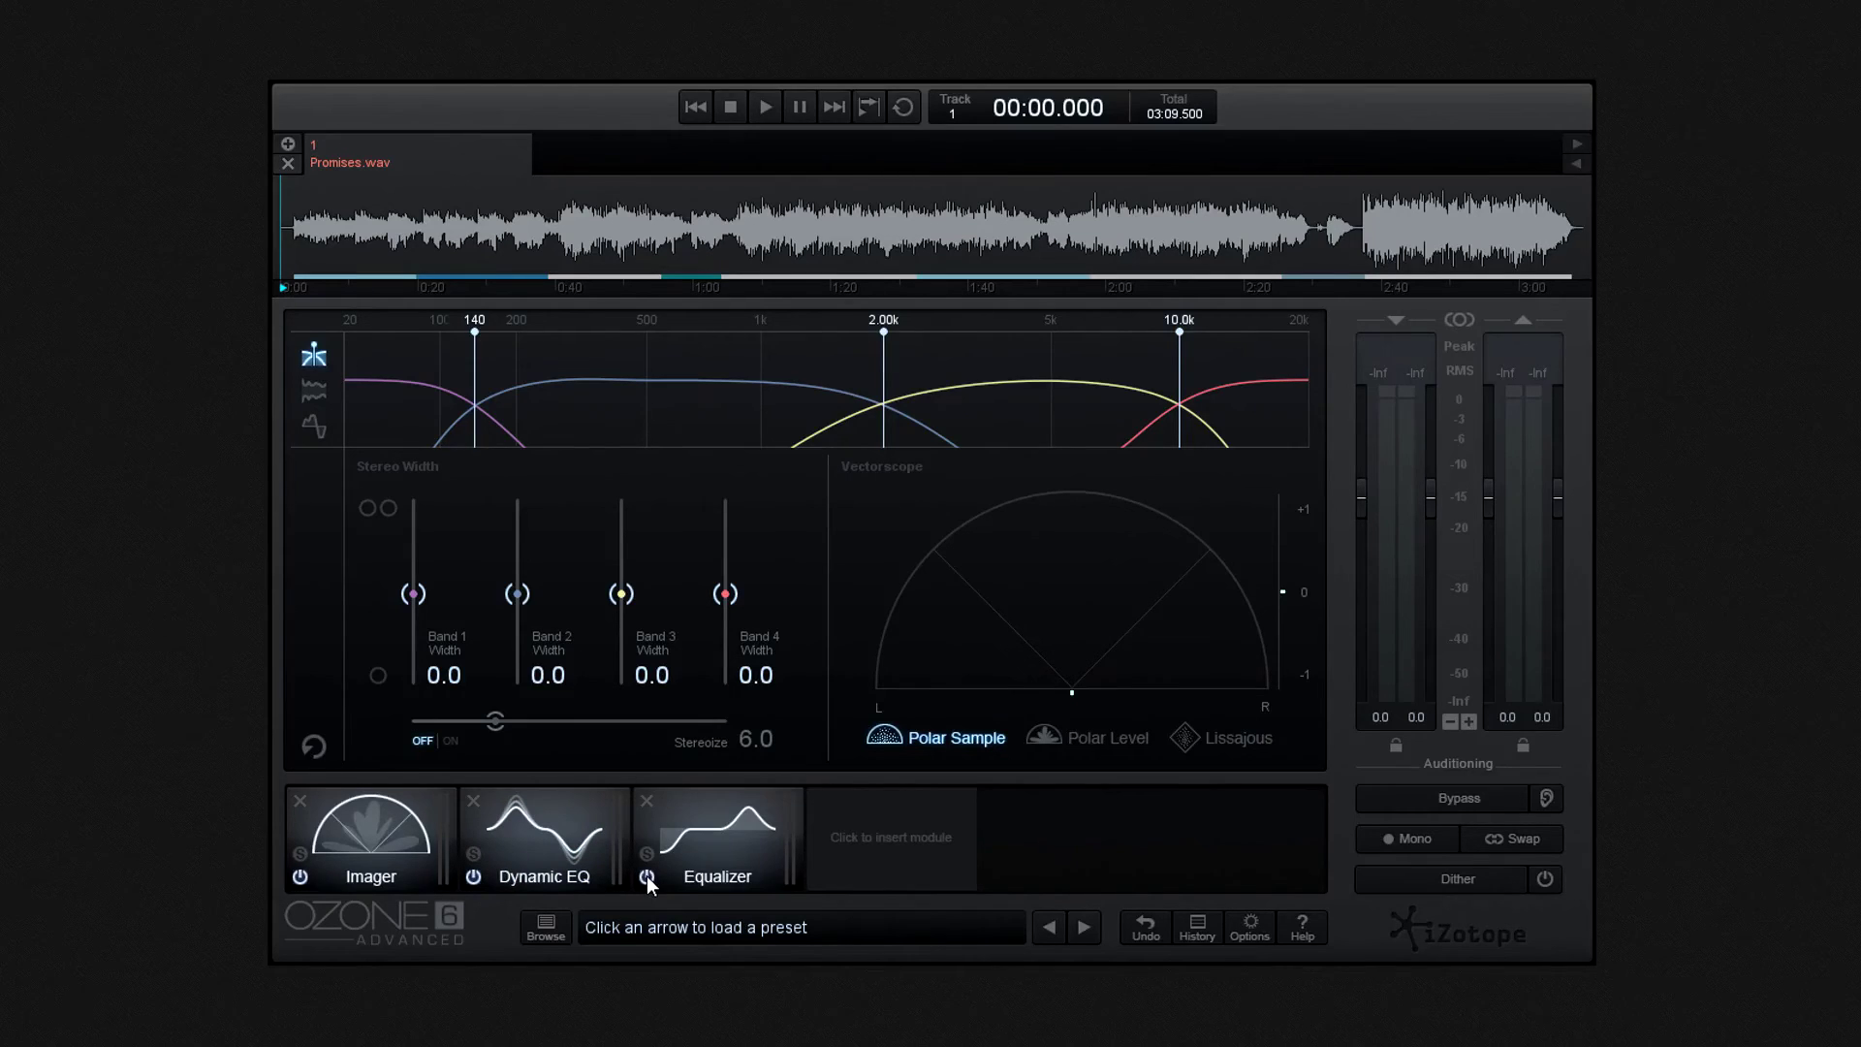
# Remove Equalizer, Dynamic EQ and Imager, then add Dynamic EQ as the only module.
pyautogui.click(646, 802)
pyautogui.click(473, 800)
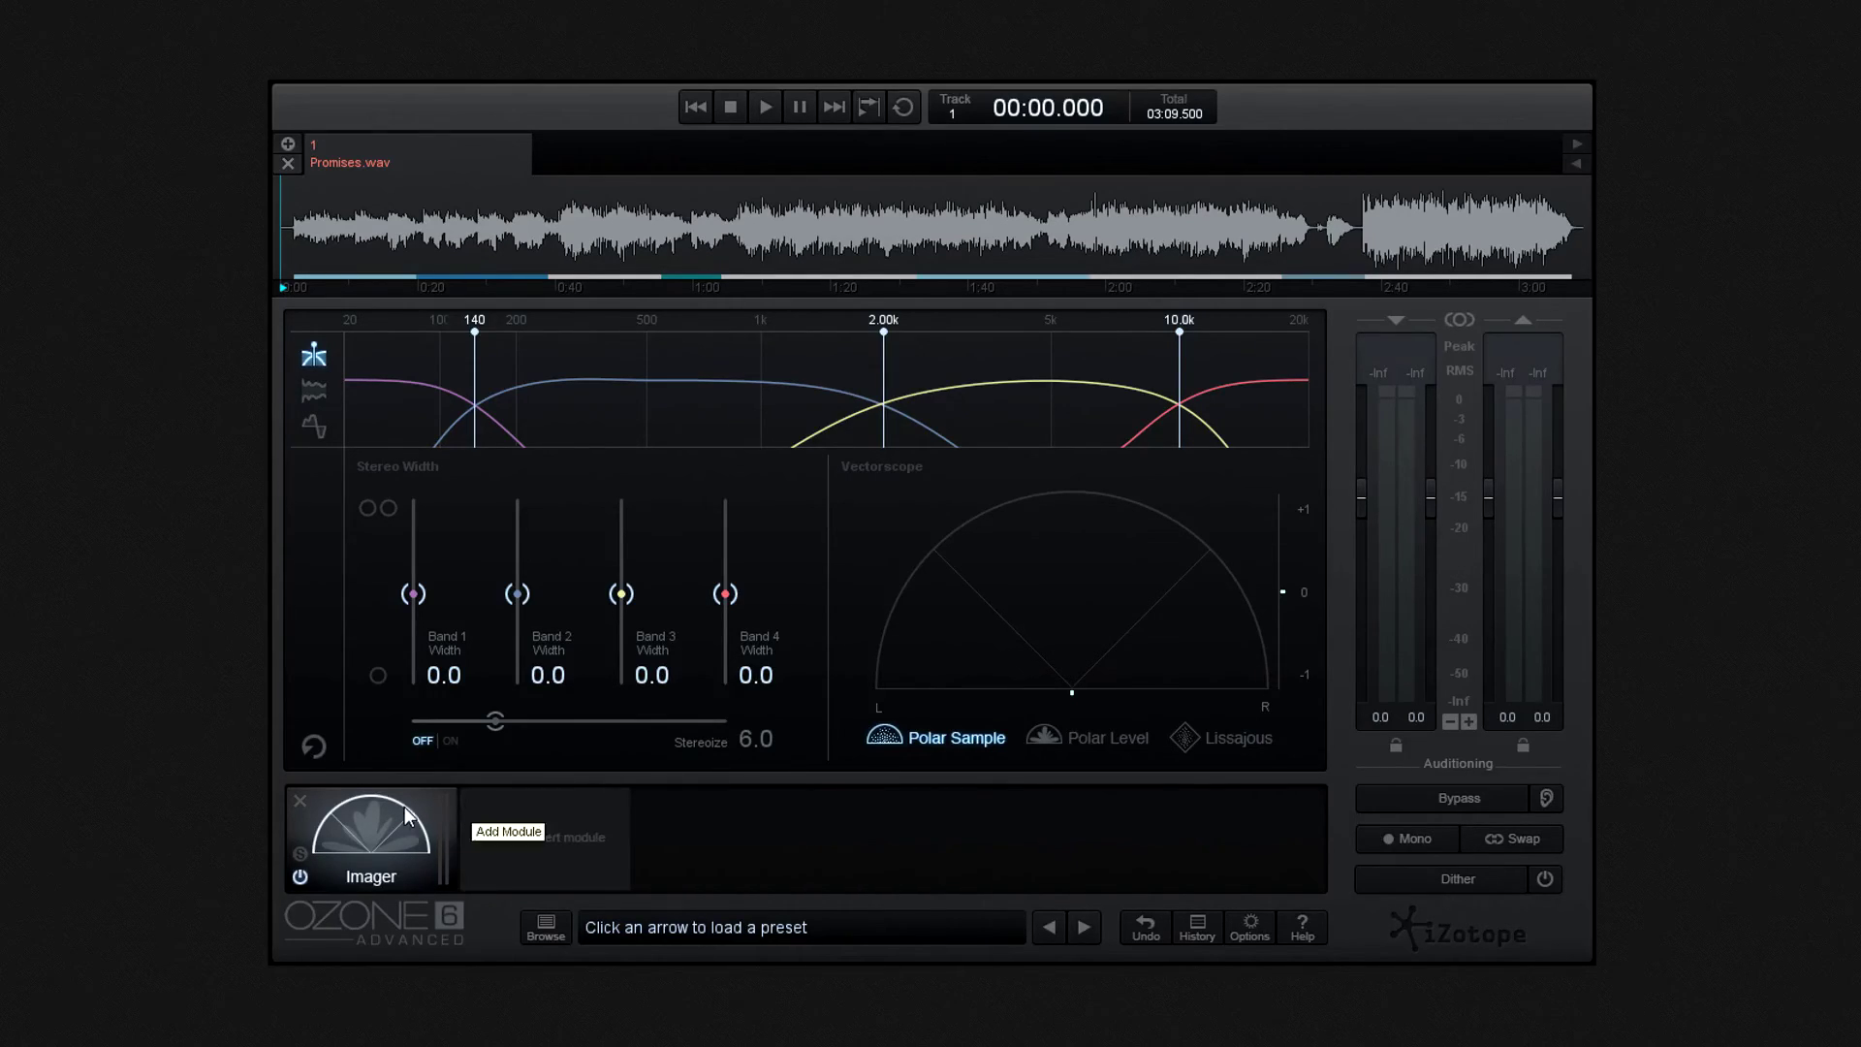
pyautogui.click(299, 799)
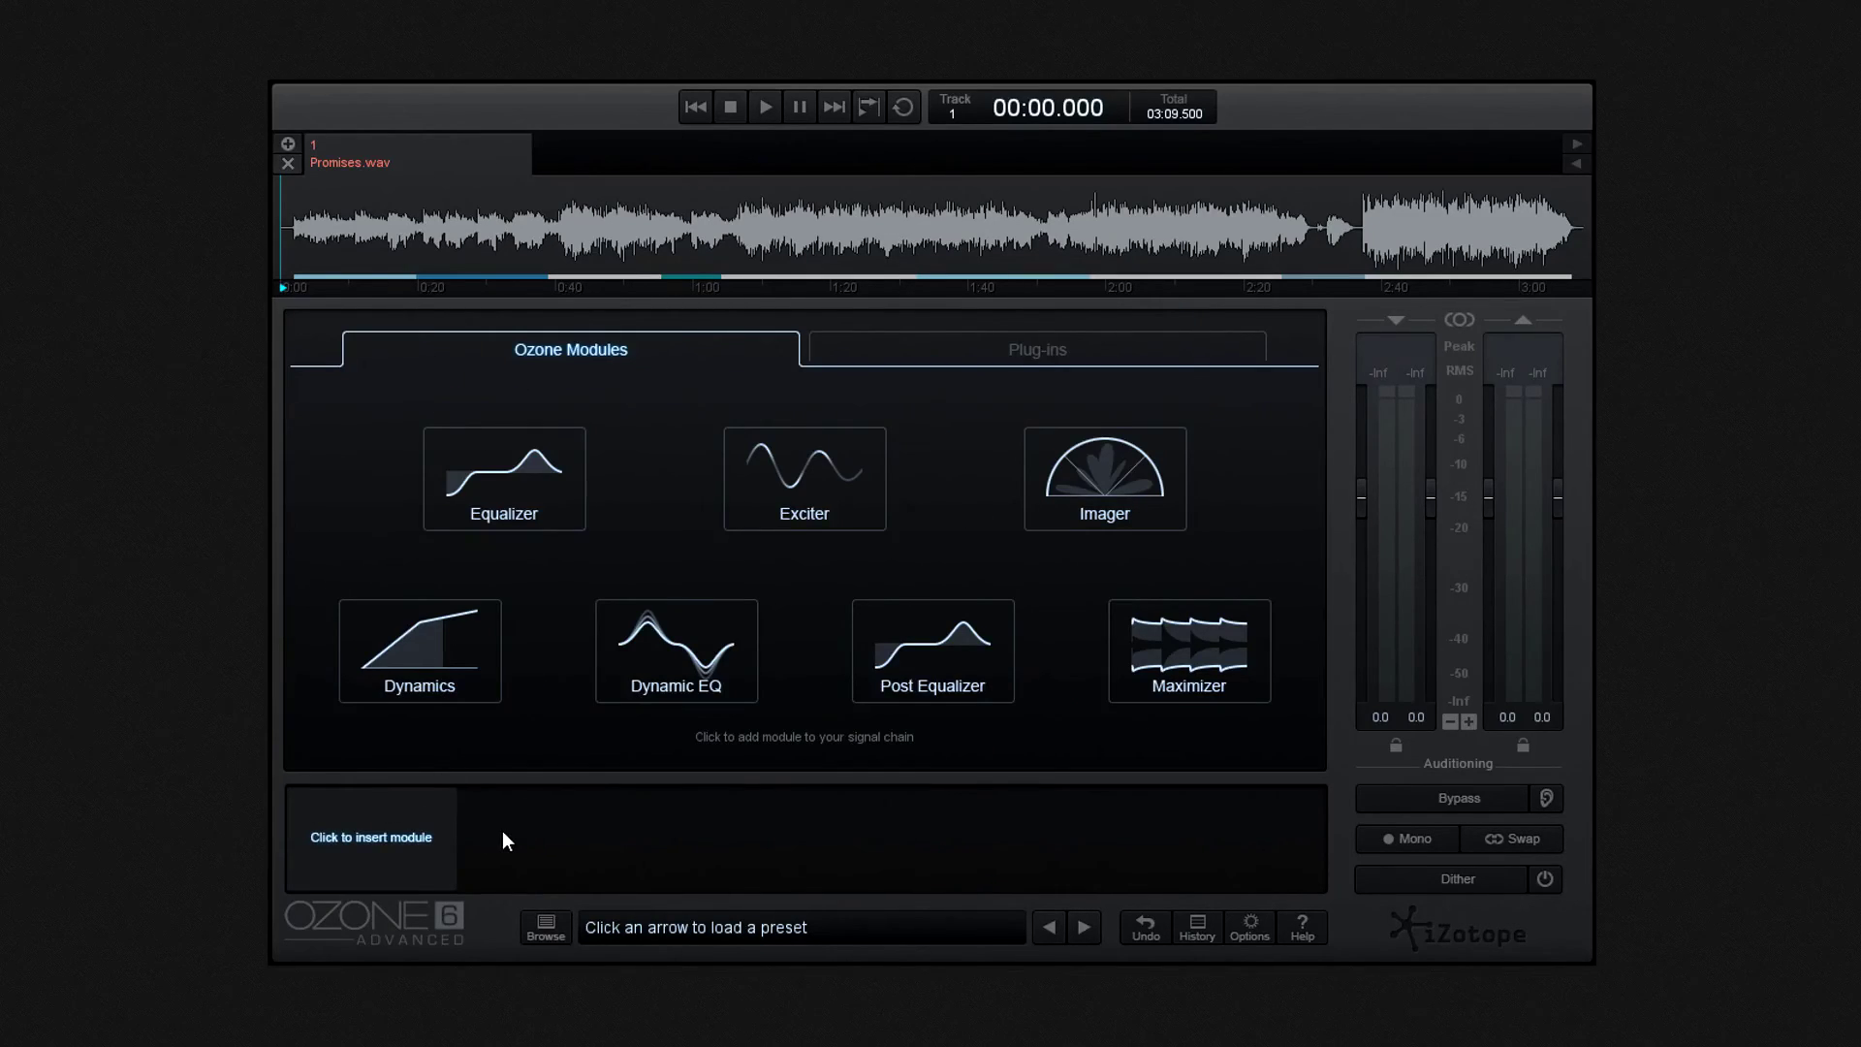
pyautogui.click(638, 679)
# Insert a Maximizer after Dynamic EQ and switch its limiting algorithm to IRC II.
pyautogui.click(571, 826)
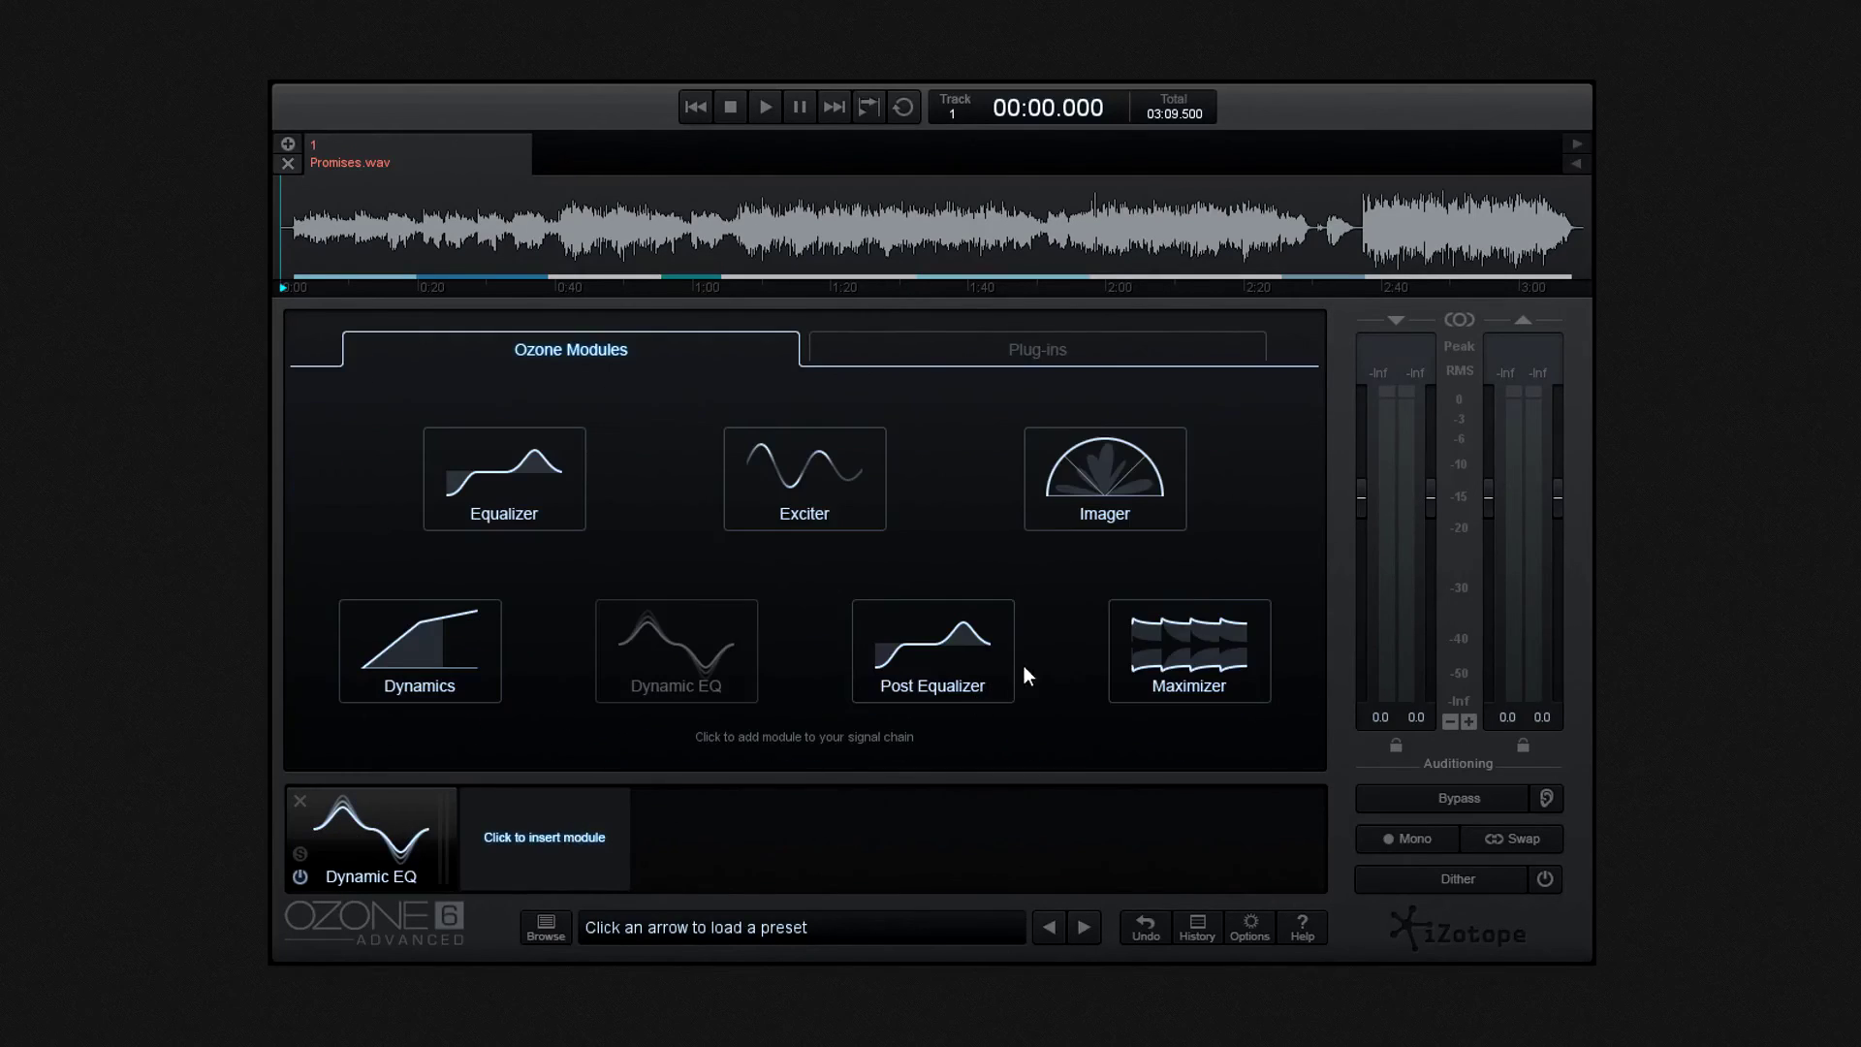
pyautogui.click(1141, 657)
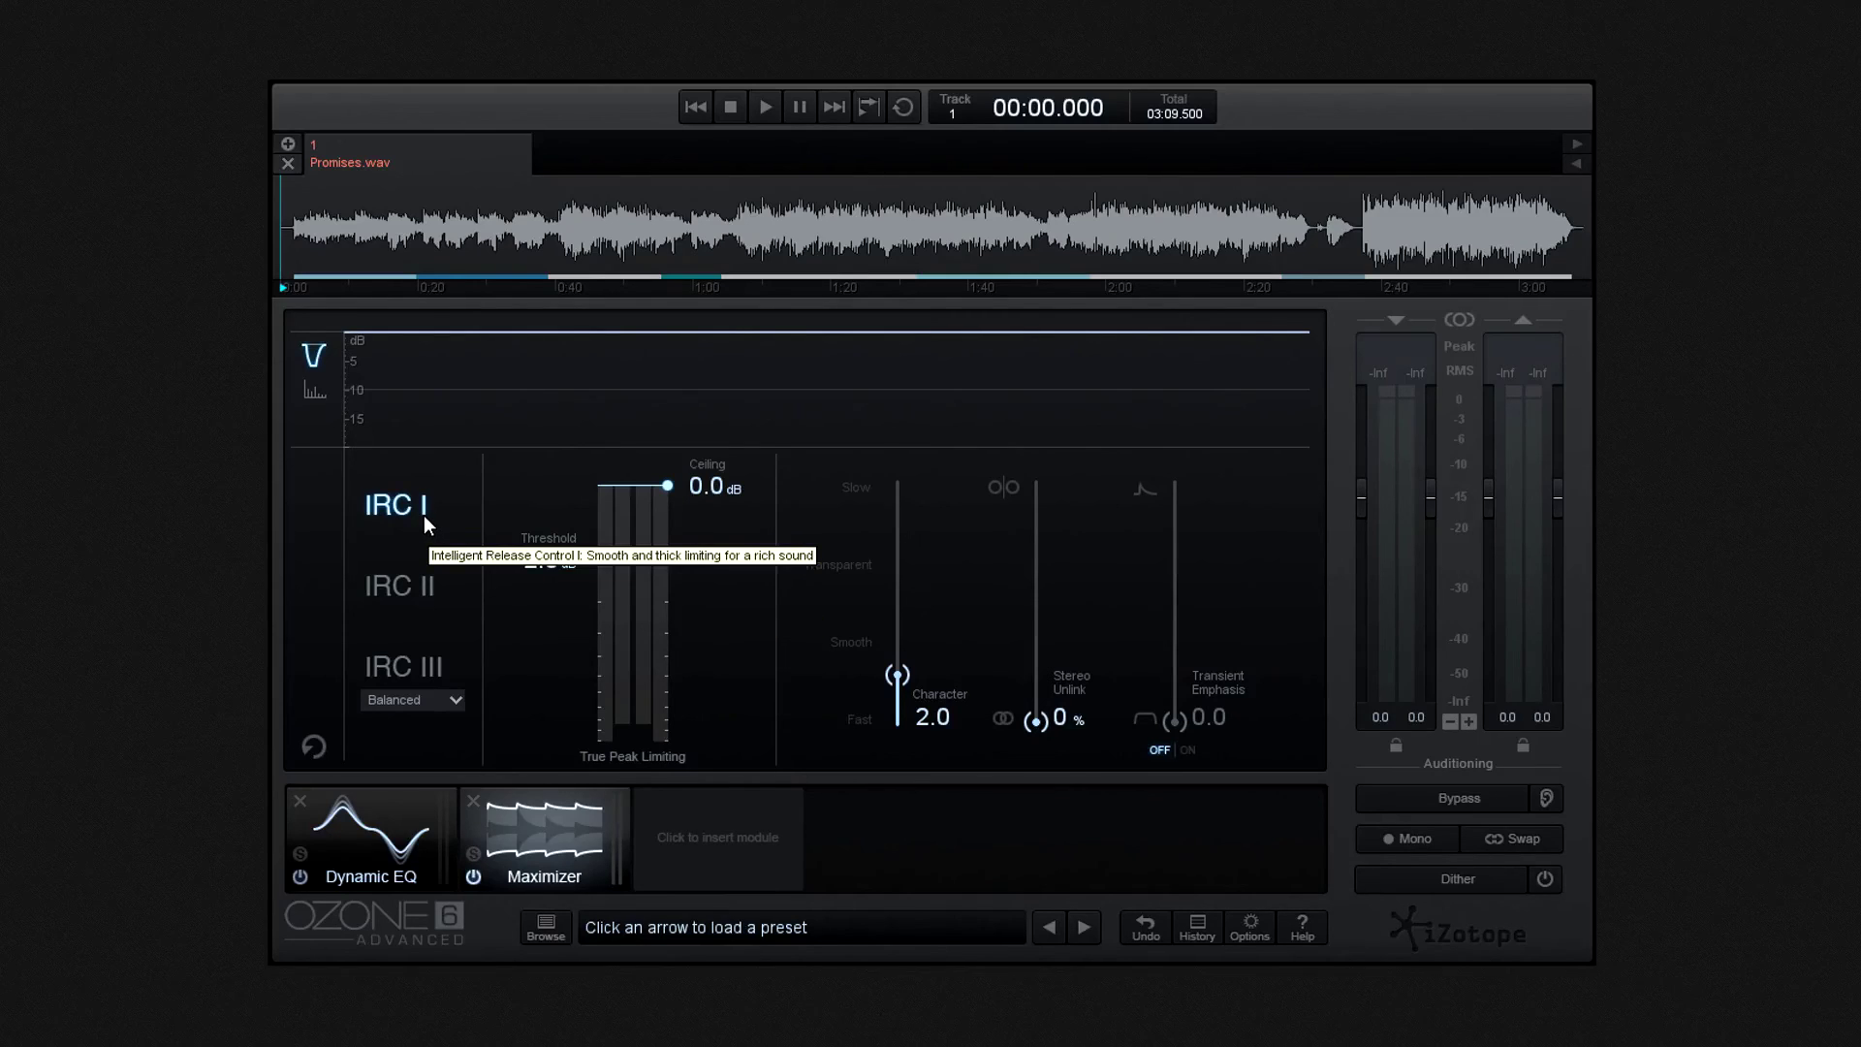
pyautogui.click(407, 589)
# Switch the Maximizer to IRC III, try Clipping mode, then settle on Balanced.
pyautogui.click(410, 669)
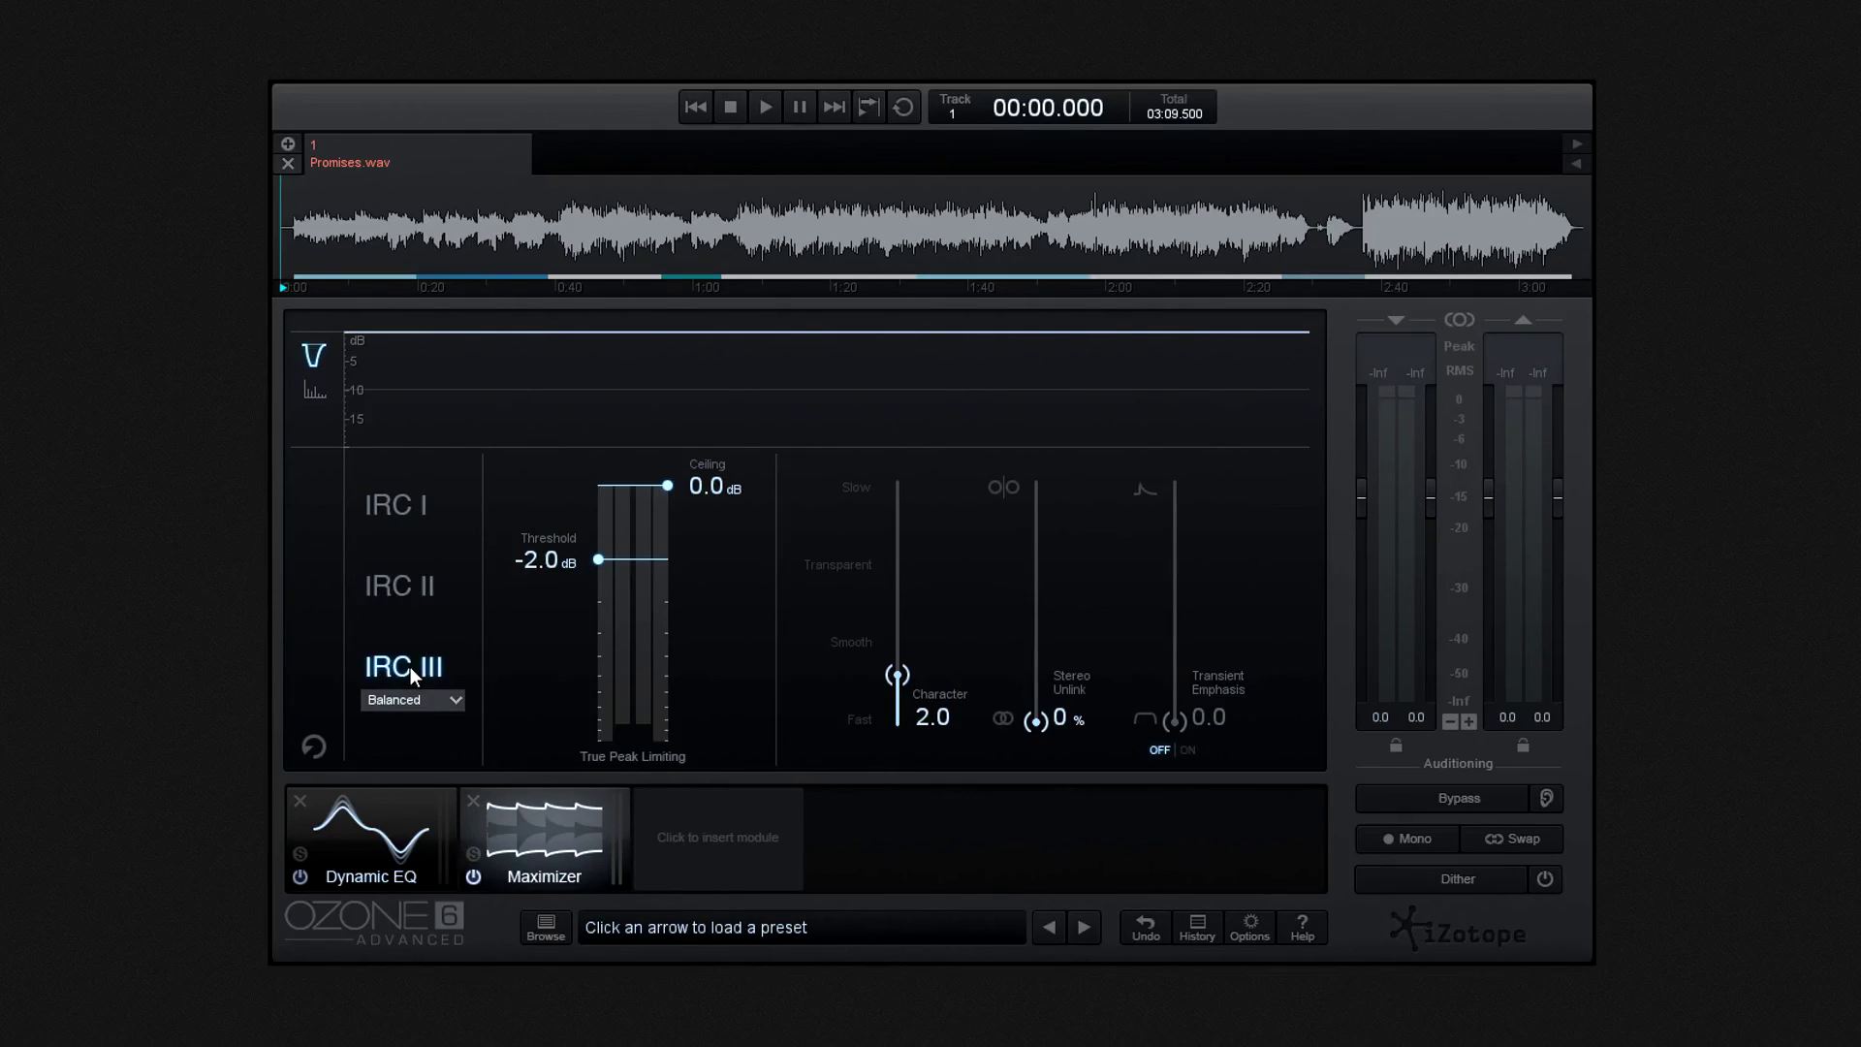
pyautogui.click(448, 698)
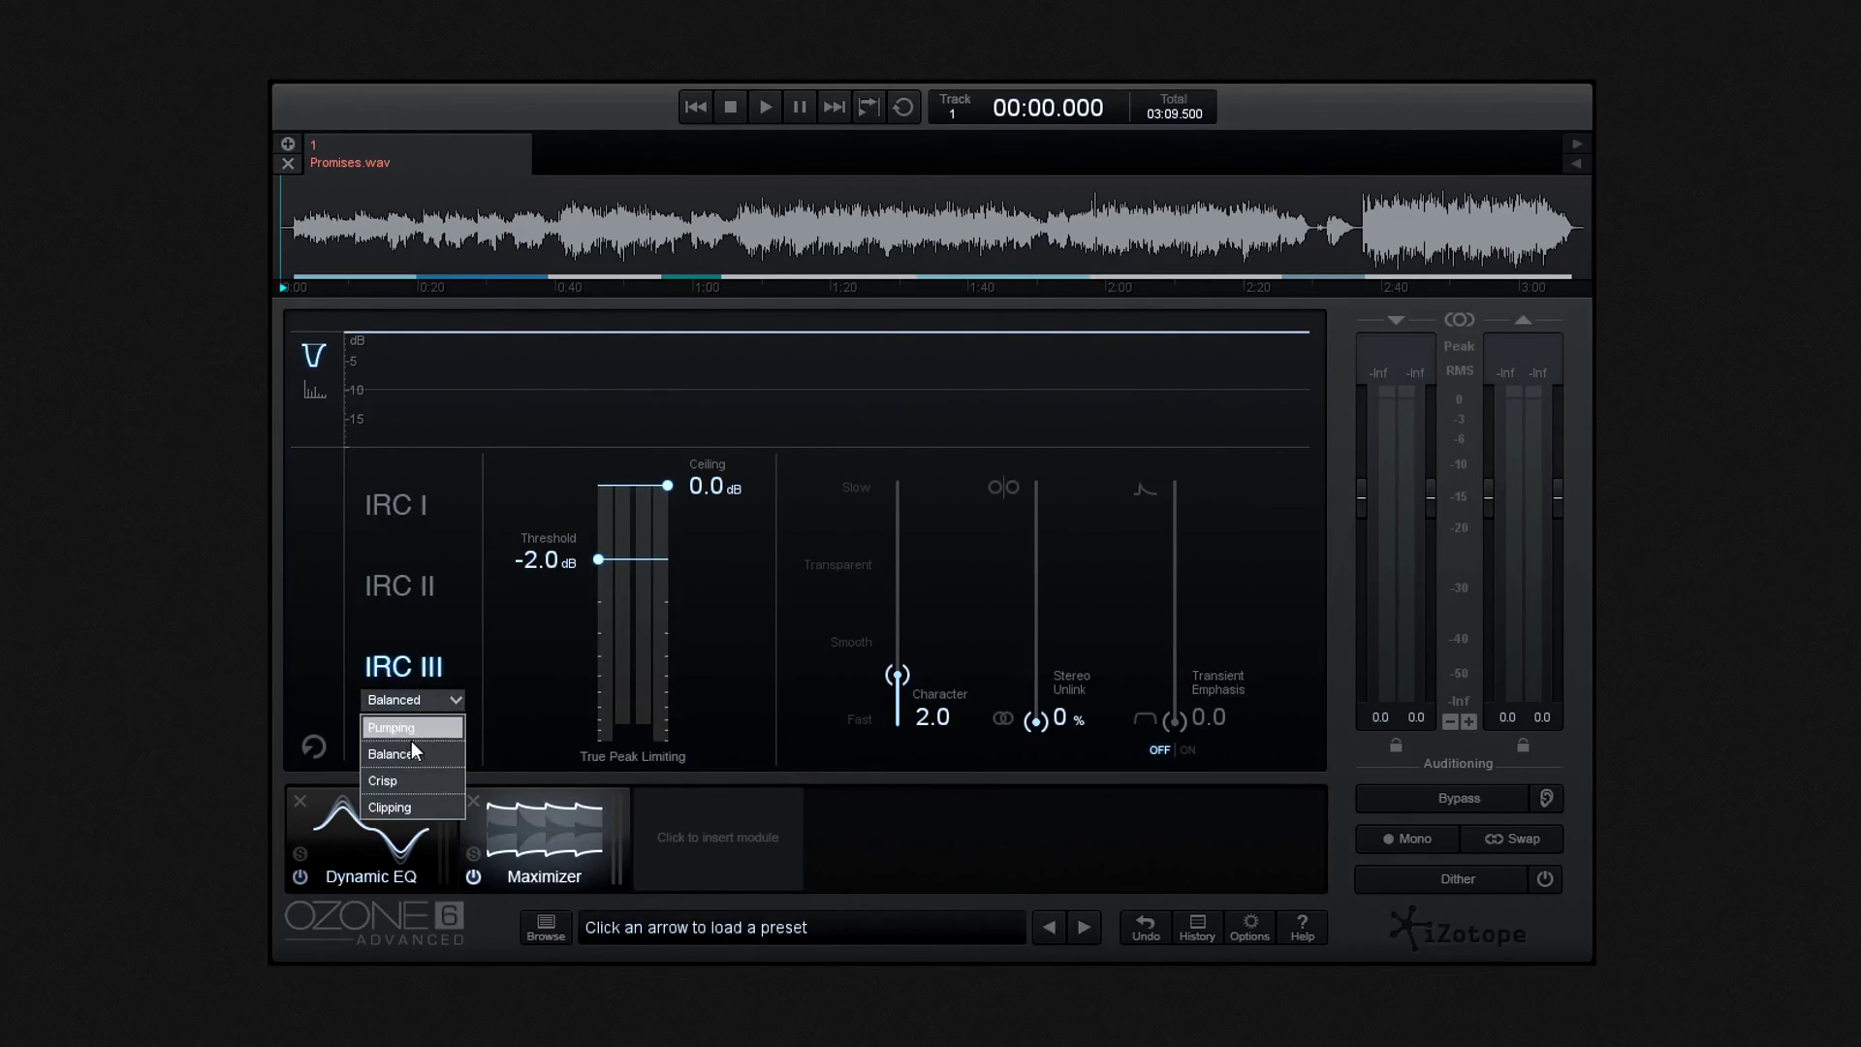
pyautogui.click(393, 805)
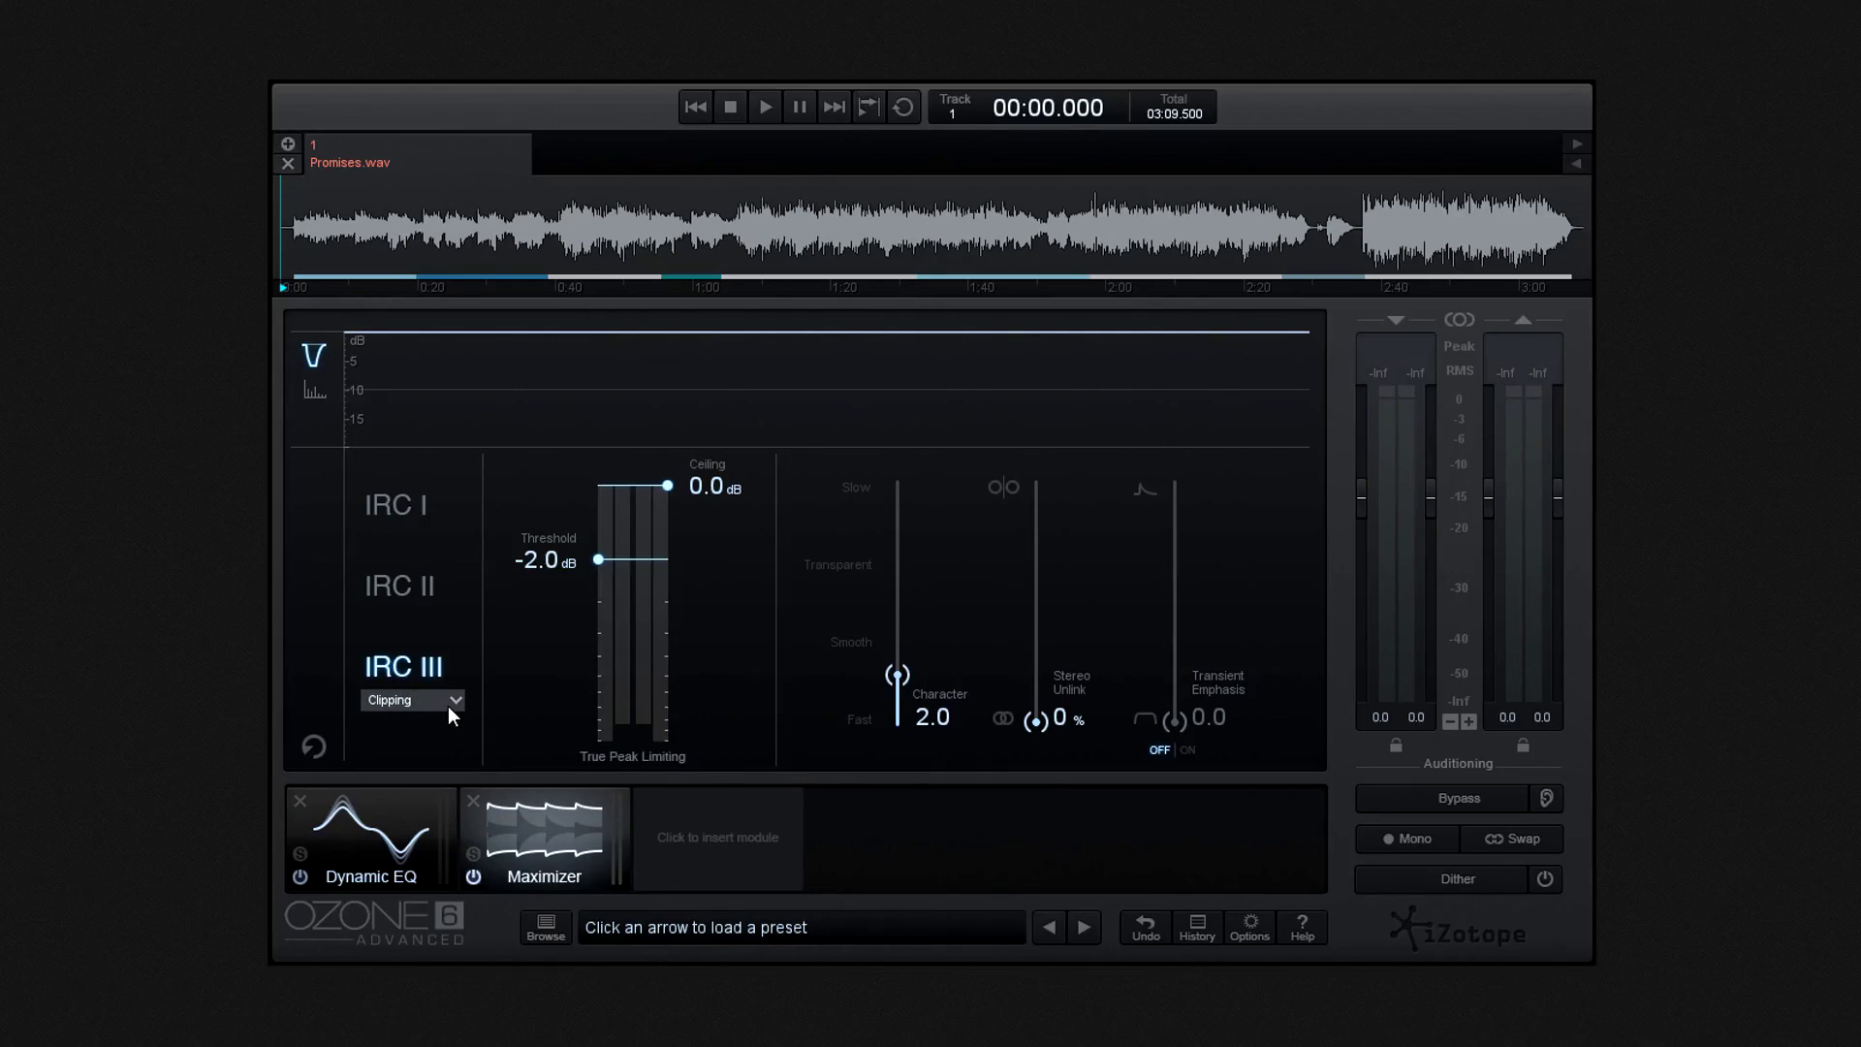
pyautogui.click(447, 706)
pyautogui.click(409, 749)
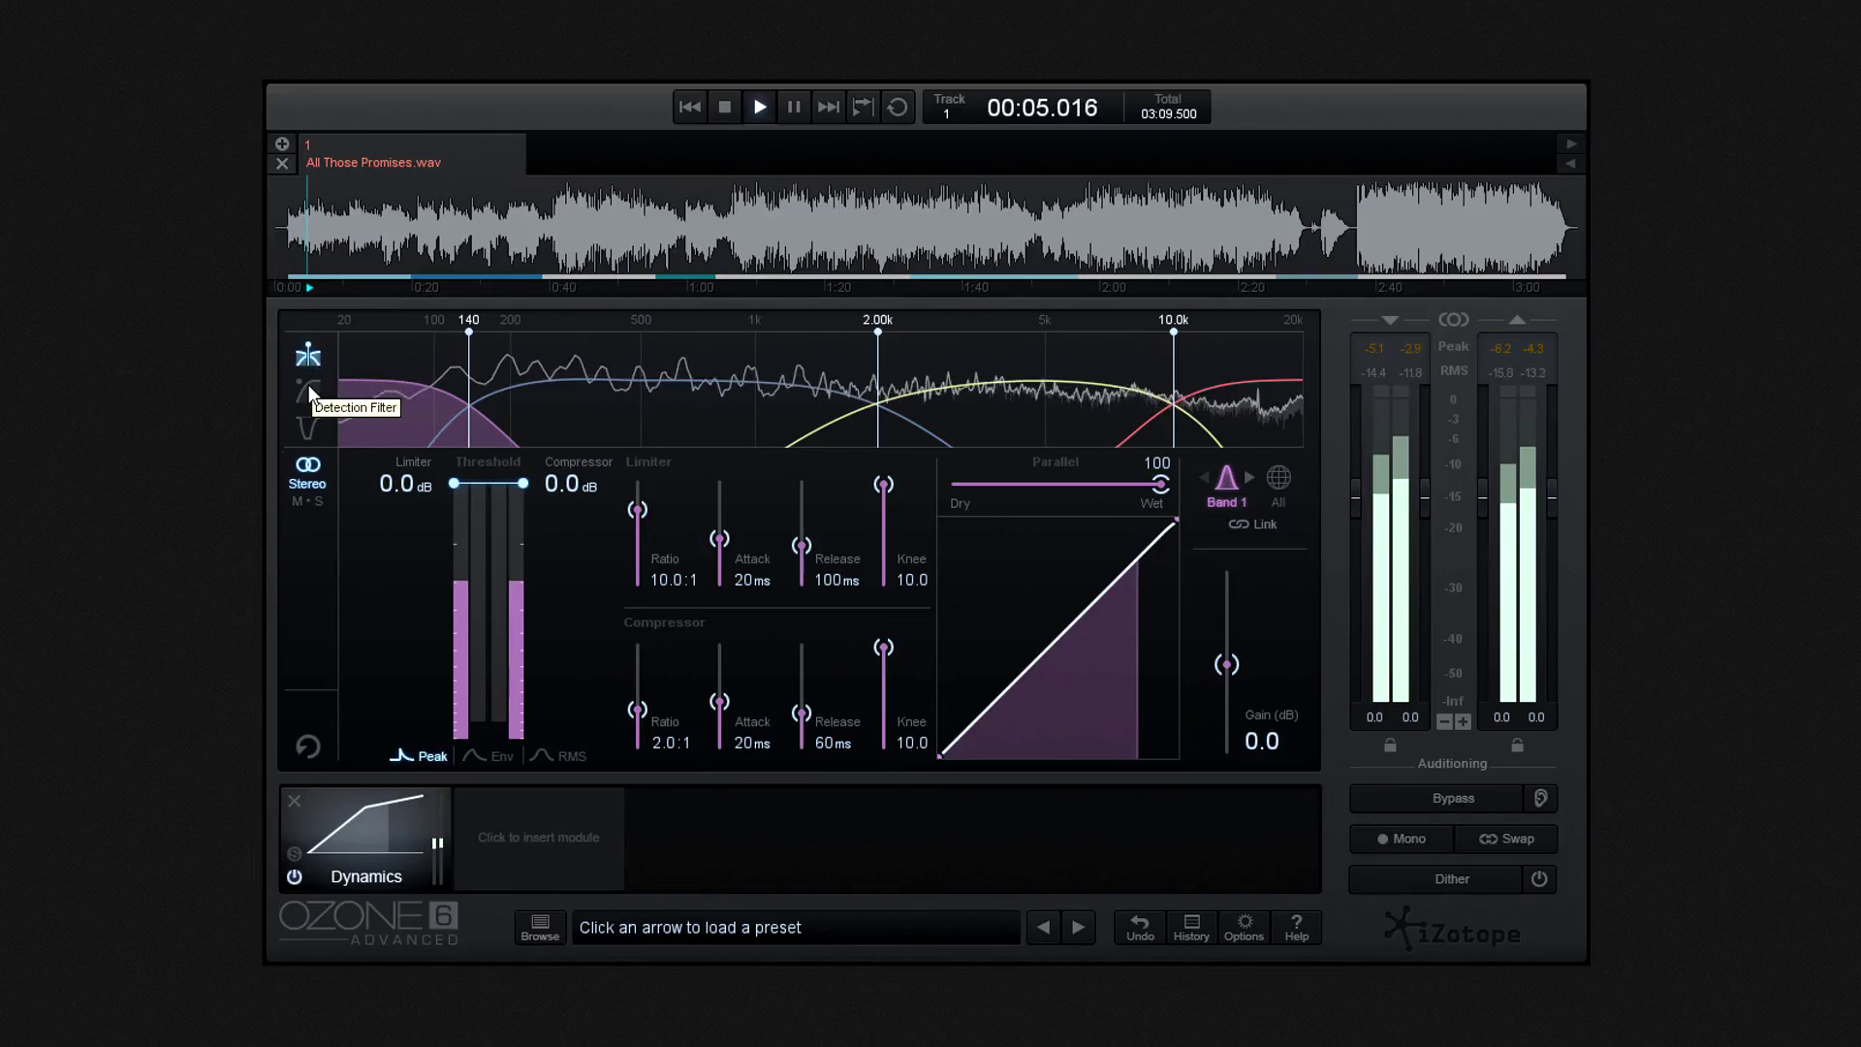
# Cycle the Dynamics display through detection filter and crossover (140, 2.00k, 10.0k) views, ending on the gain-reduction trace.
pyautogui.click(308, 393)
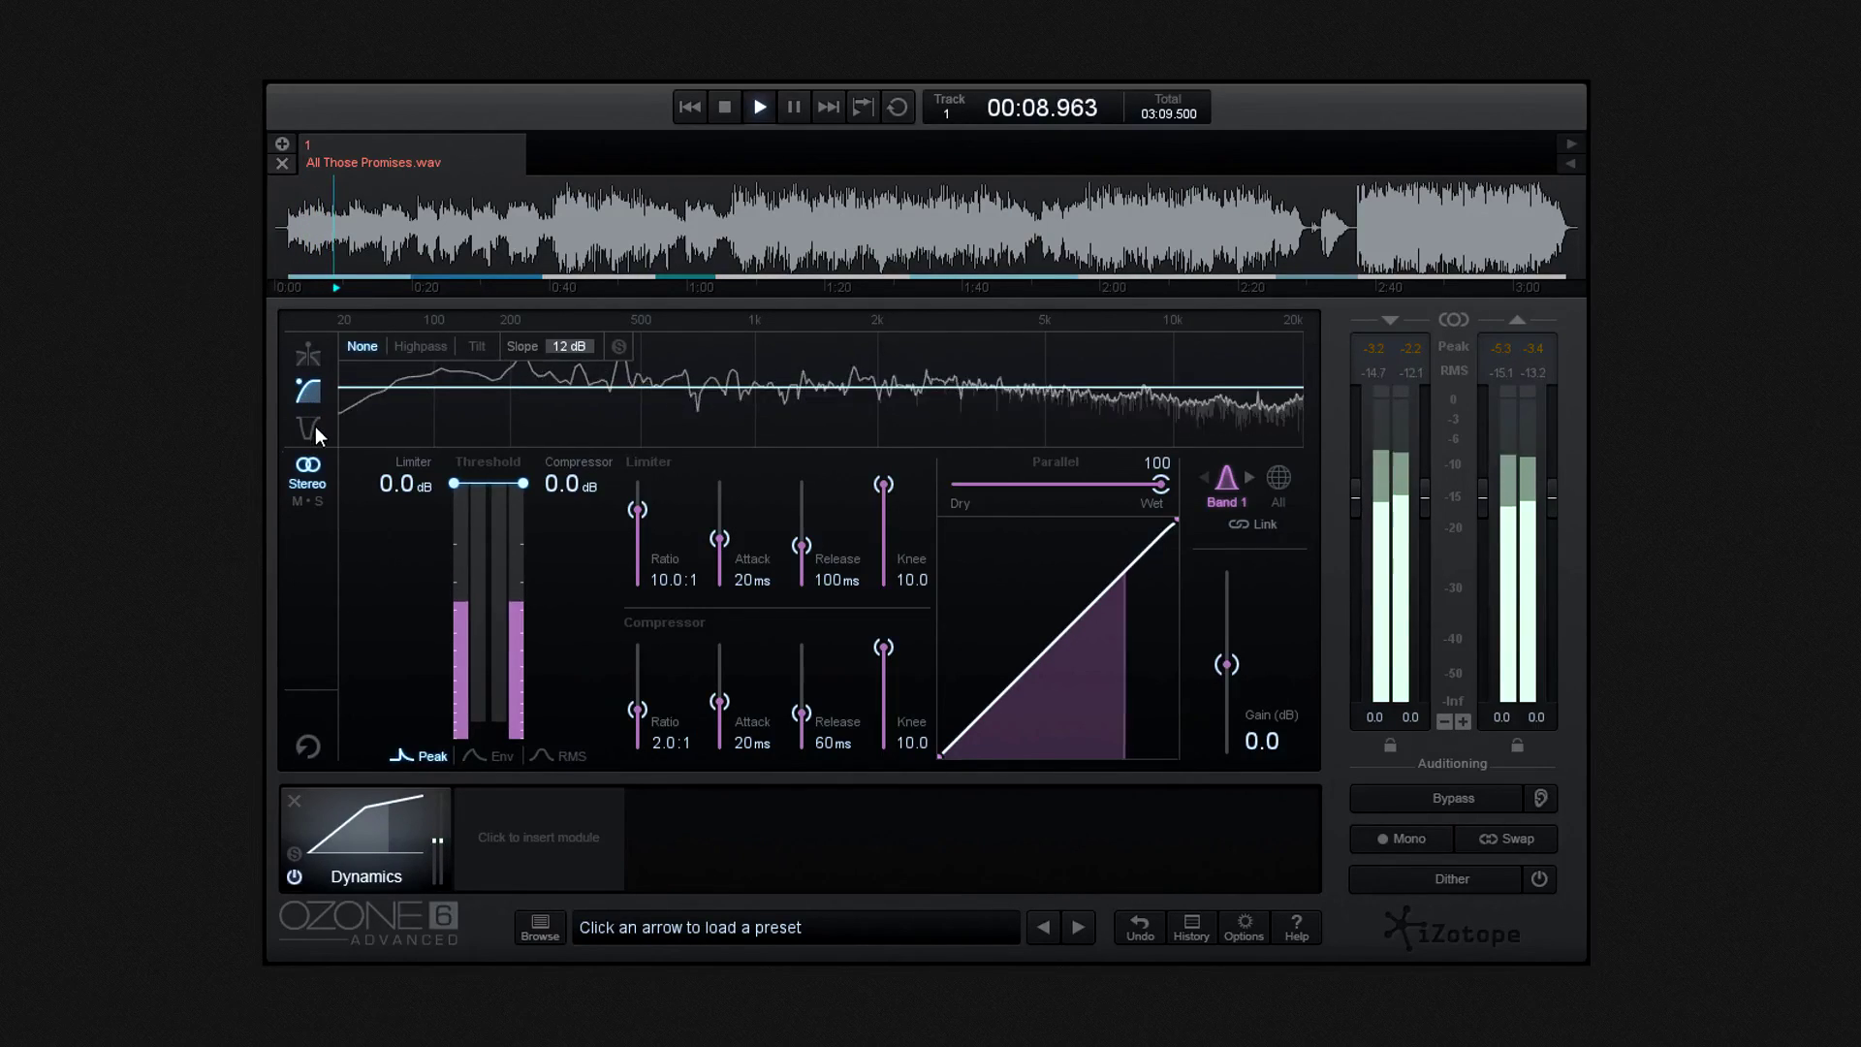
pyautogui.click(316, 427)
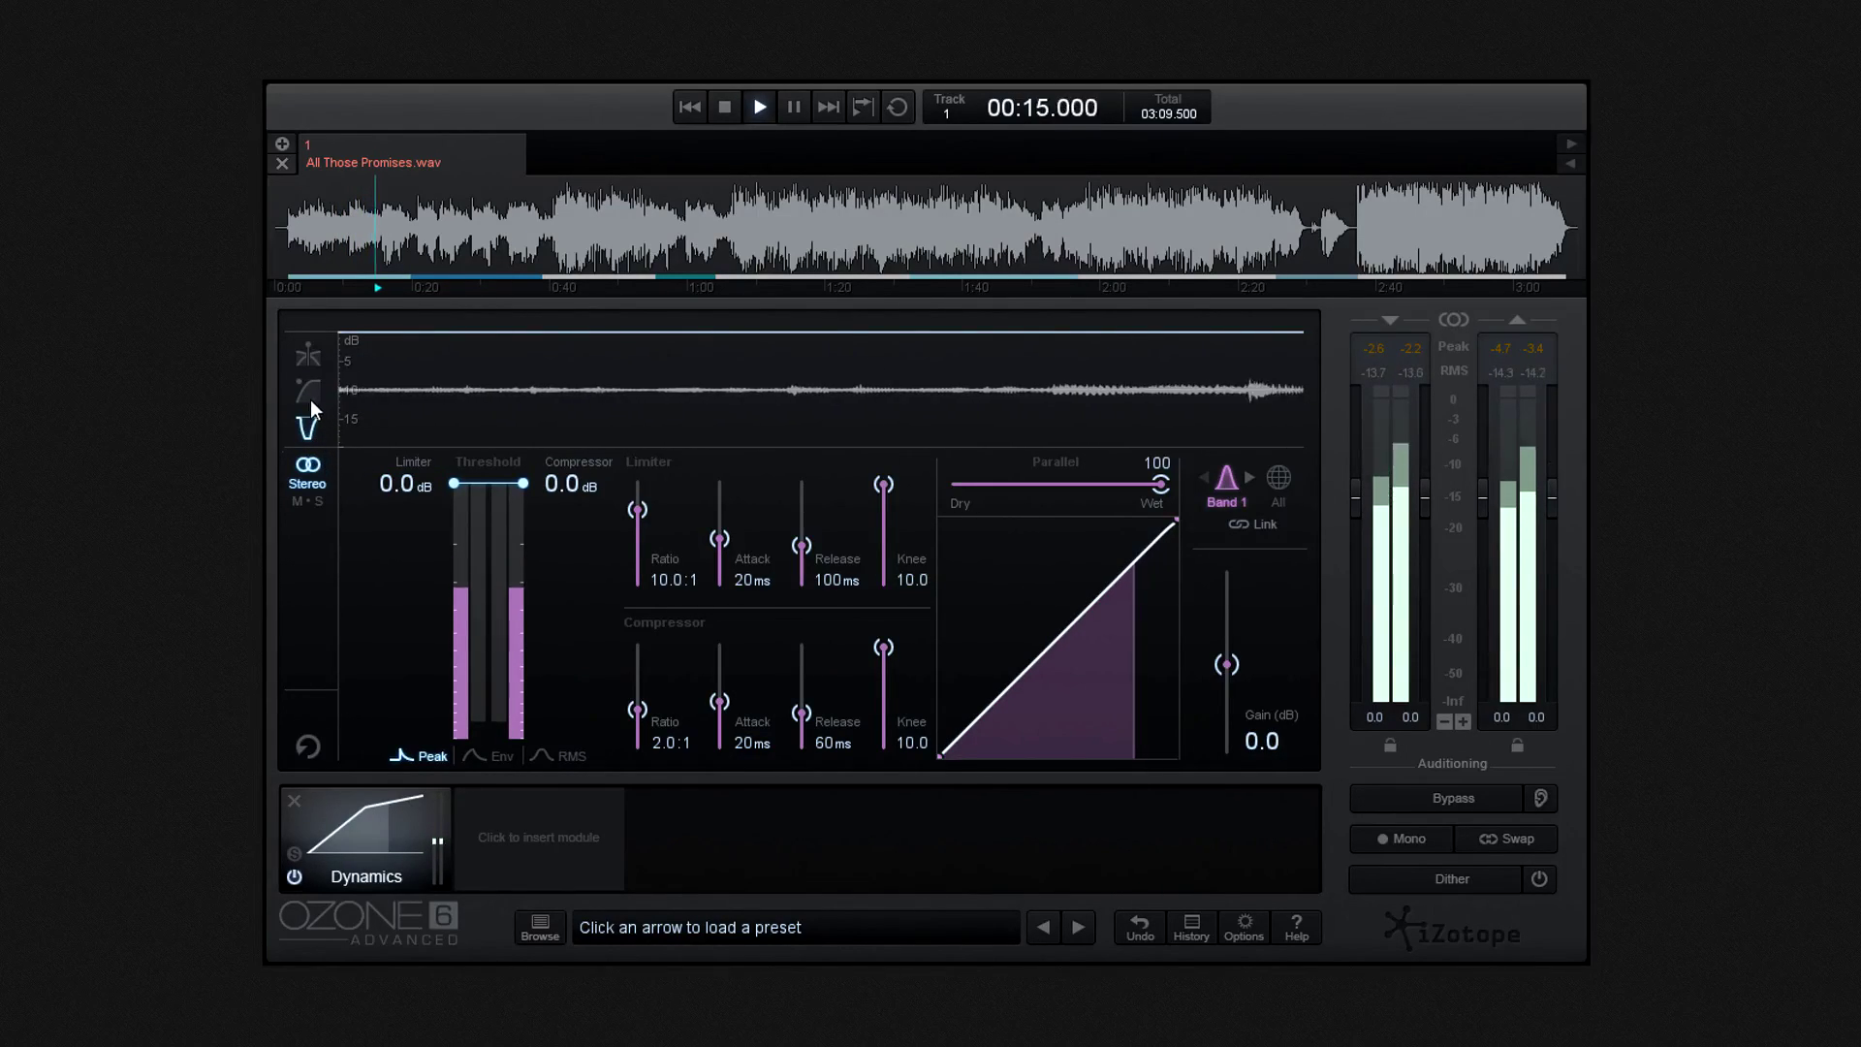
pyautogui.click(308, 392)
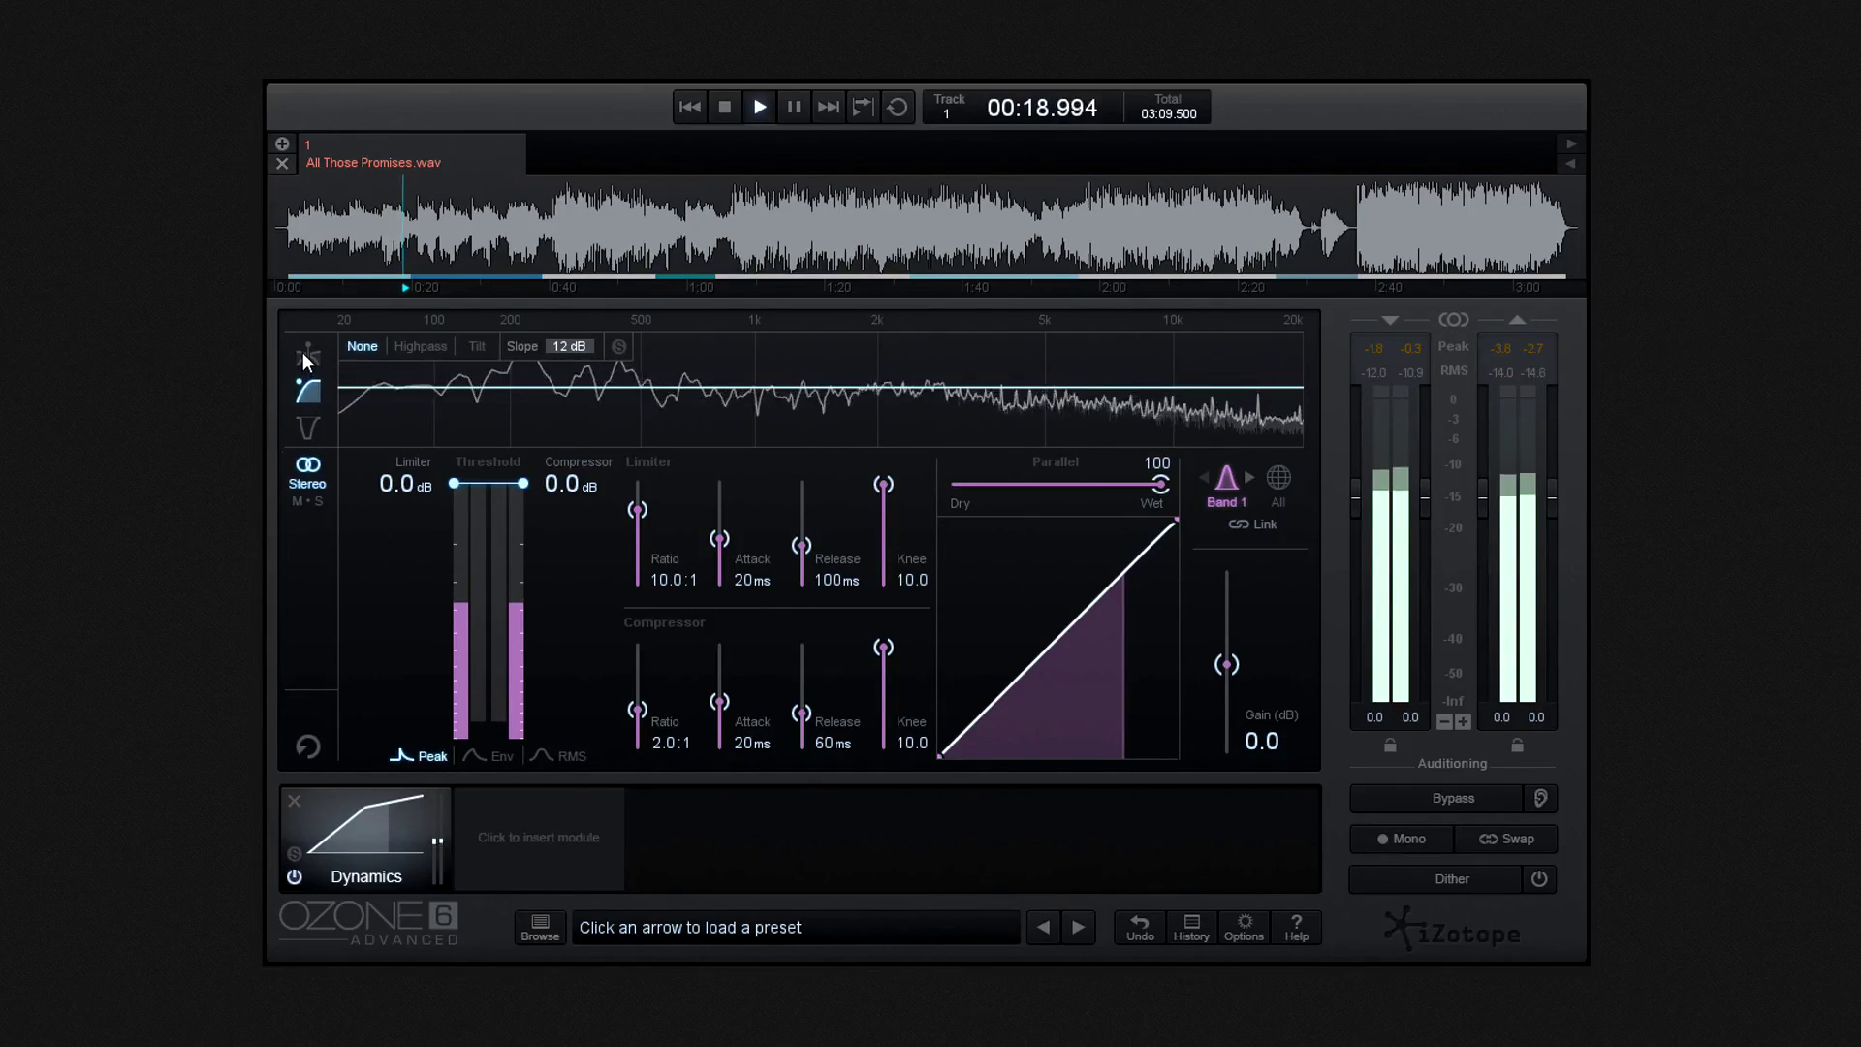
pyautogui.click(305, 358)
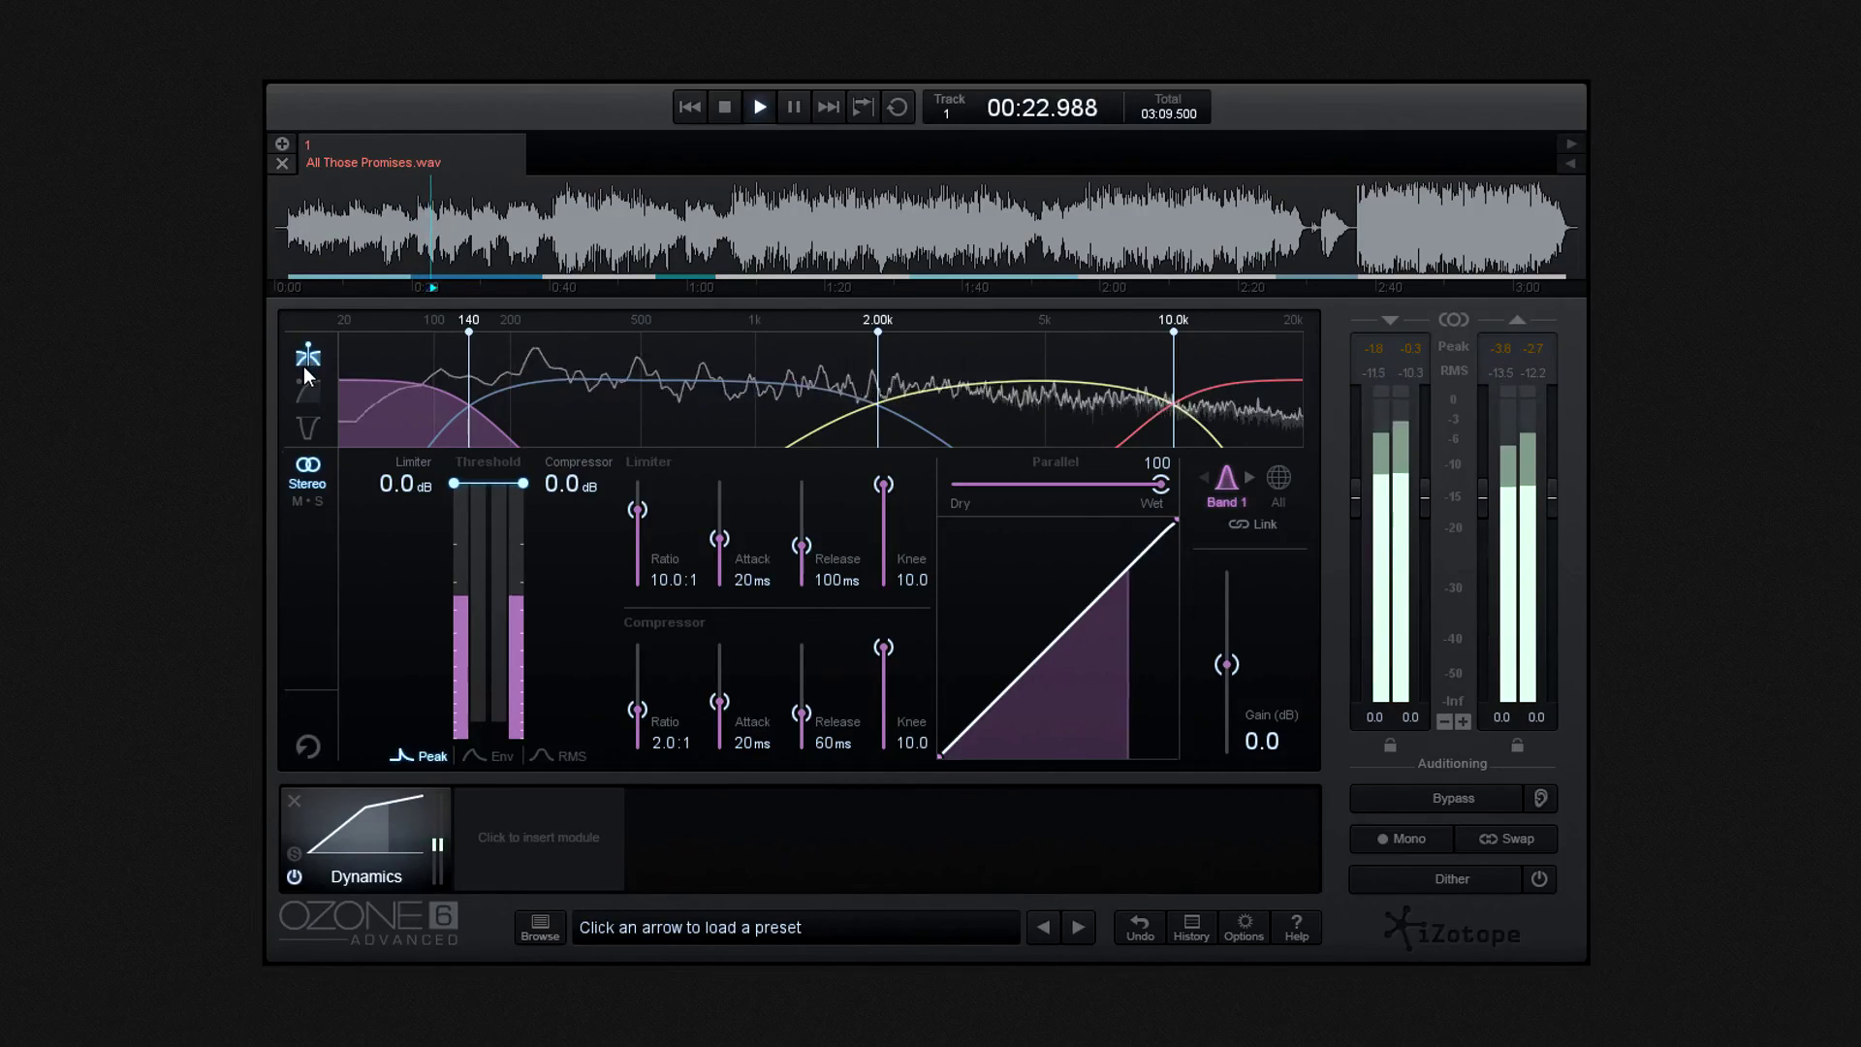
pyautogui.click(310, 427)
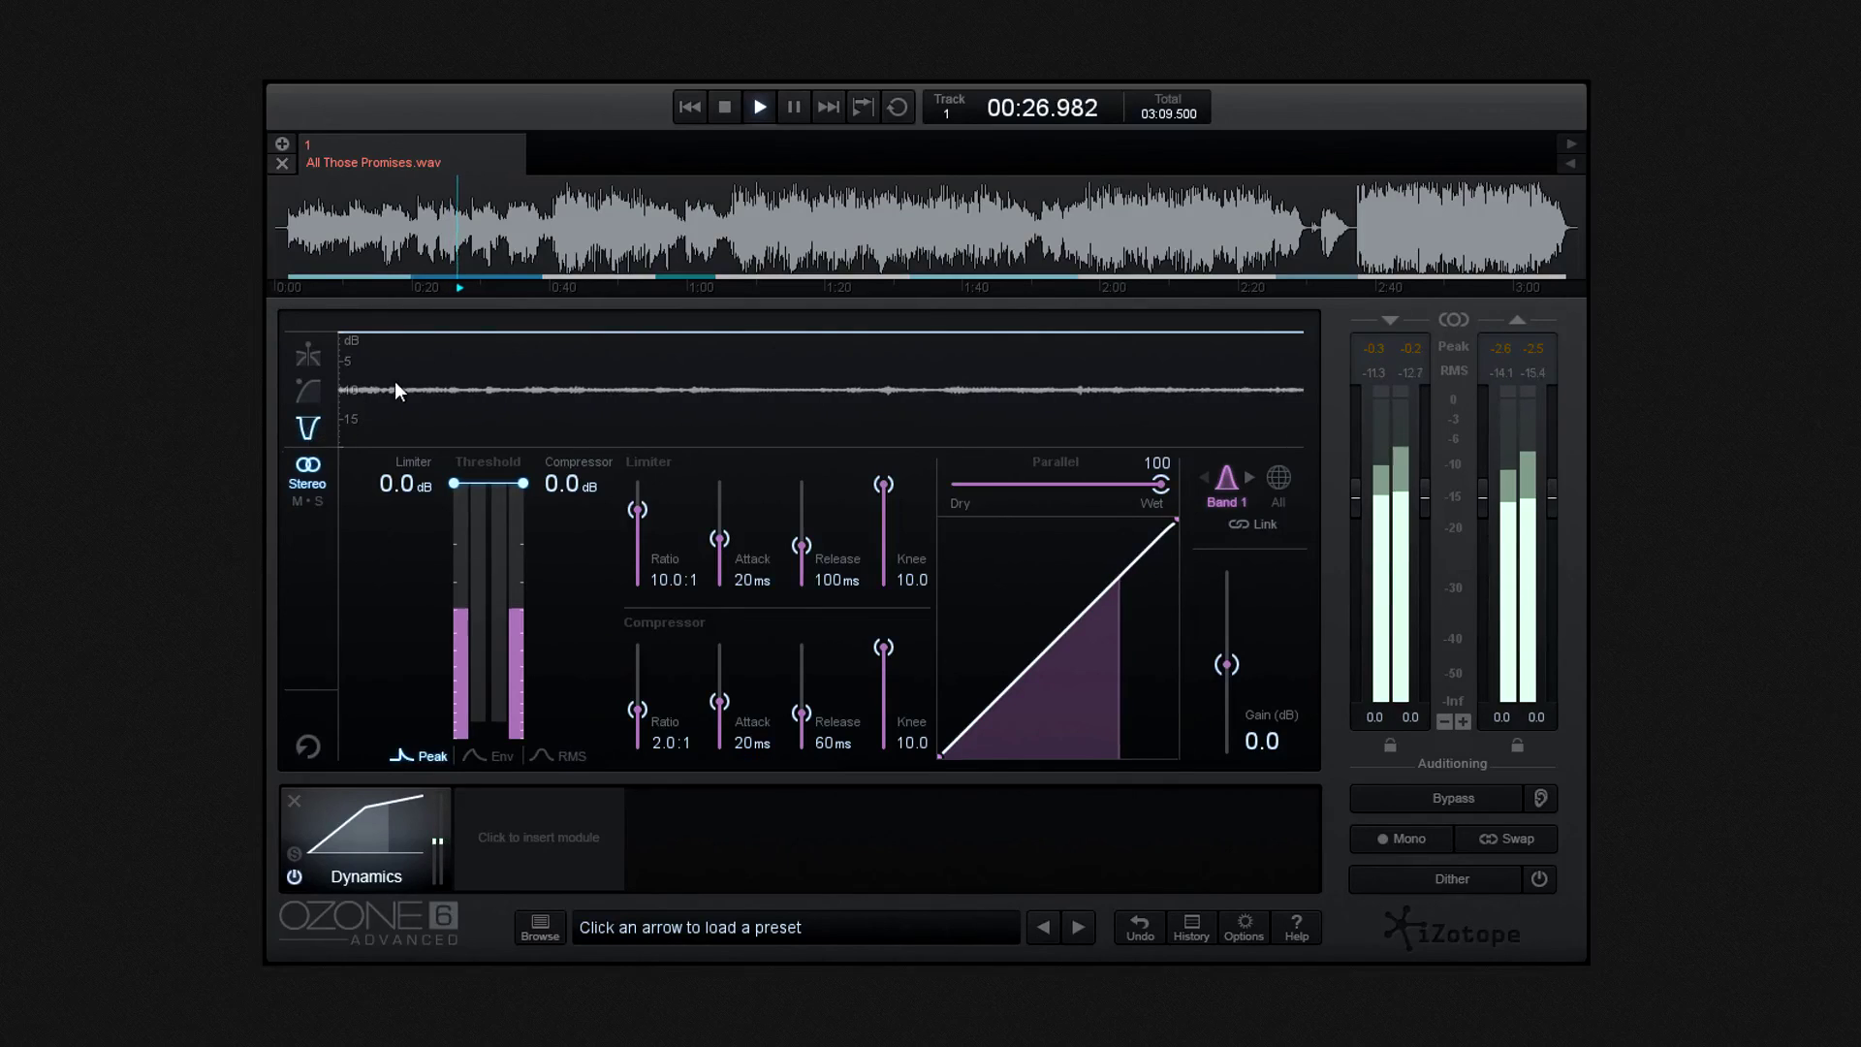